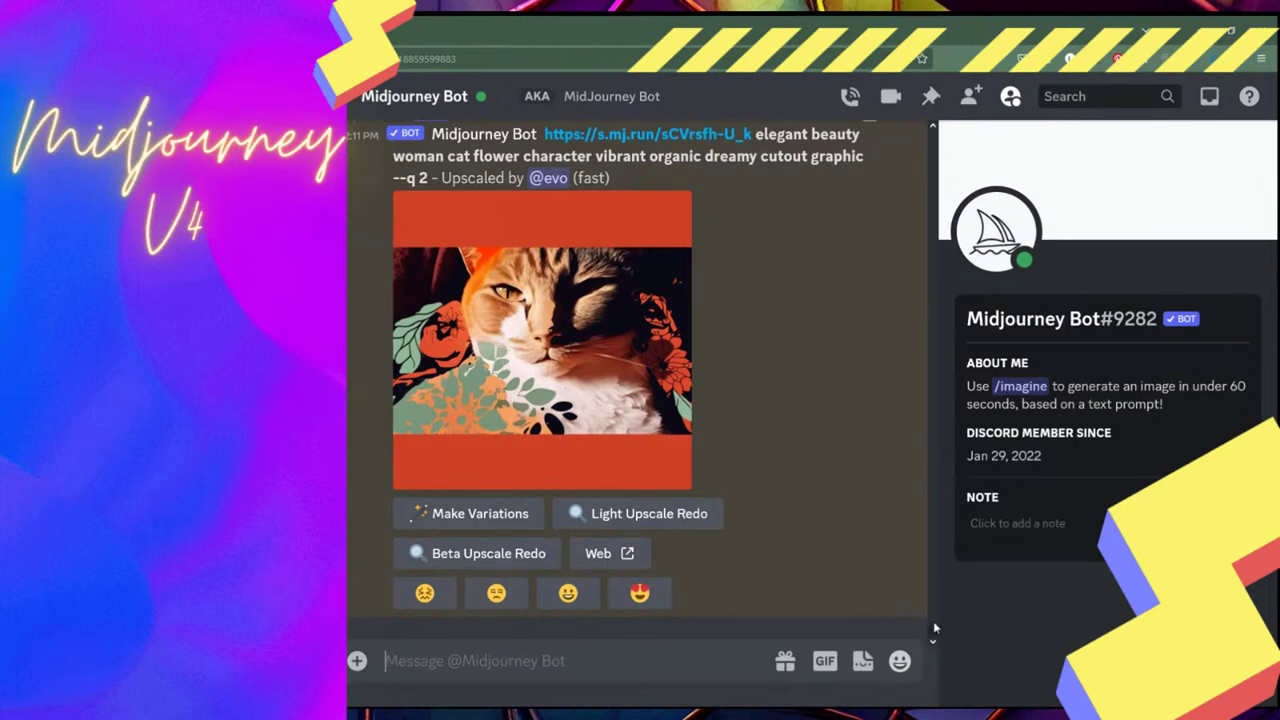
Examine the realistic feline remix grid and compare it with the neighbouring upscaled cat flower image in the chat history
scroll(934, 632, "up", 1)
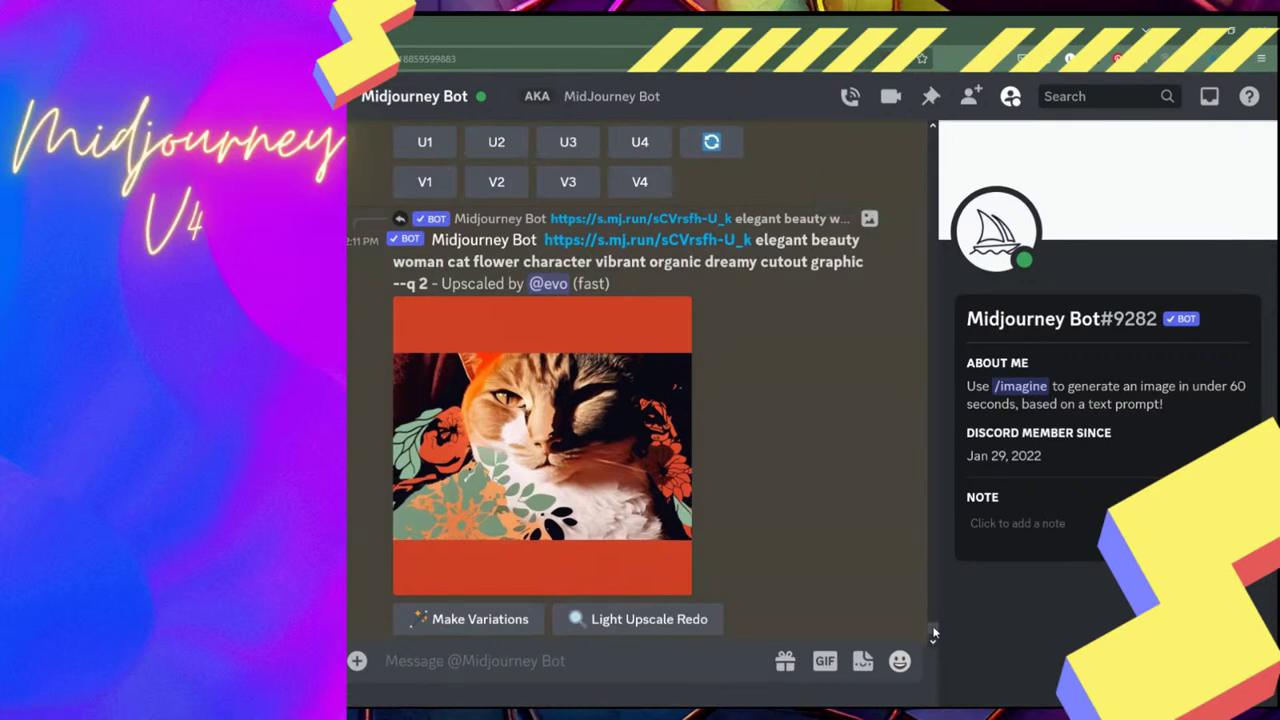
scroll(933, 626, "up", 4)
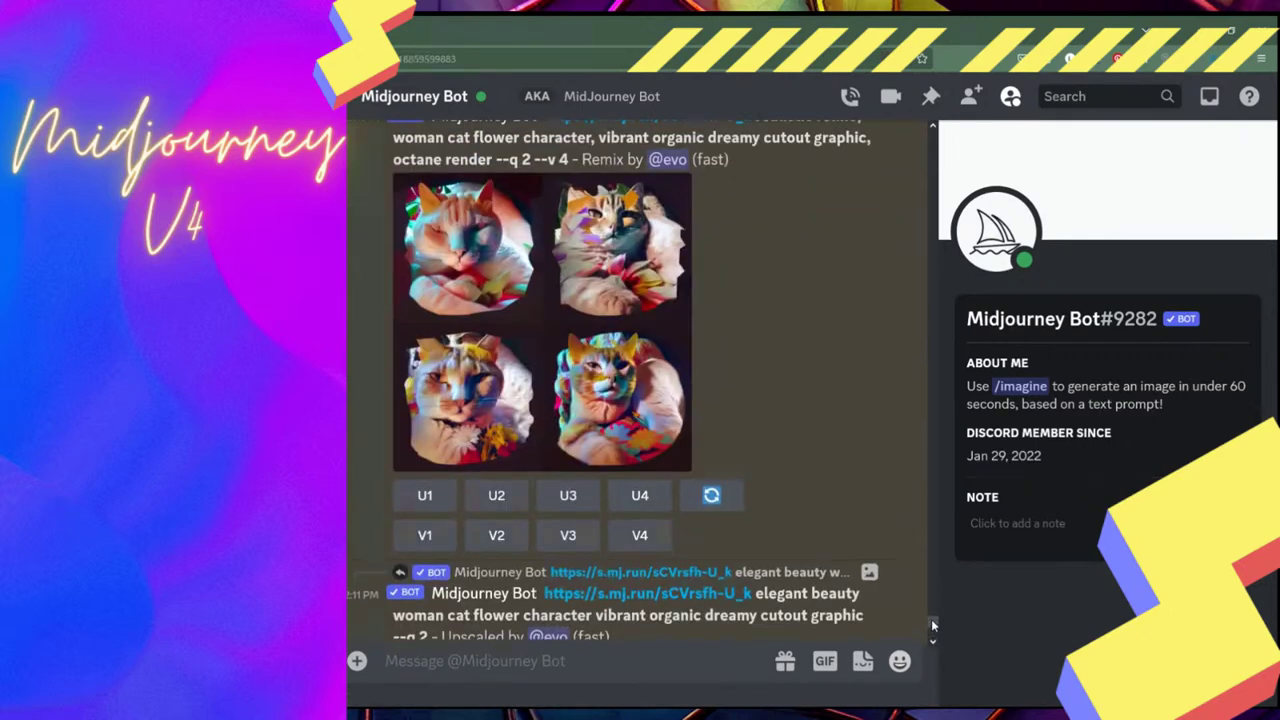
scroll(933, 626, "up", 2)
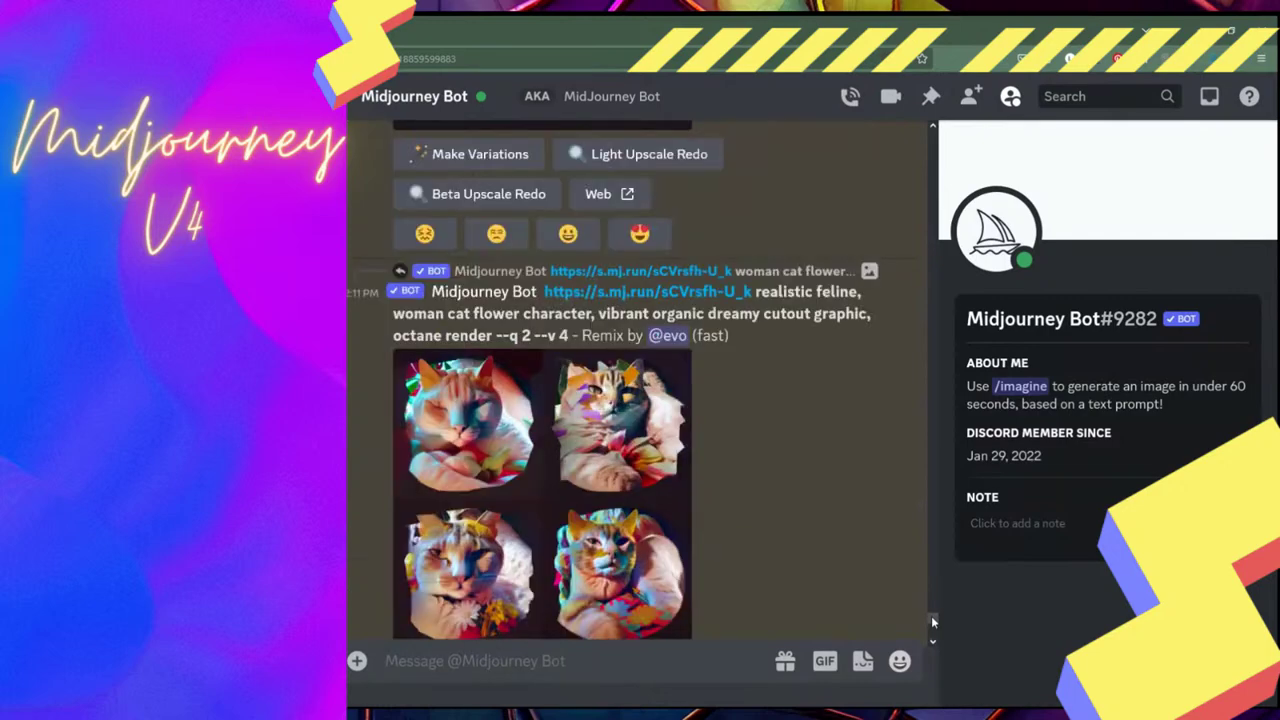
scroll(933, 622, "down", 3)
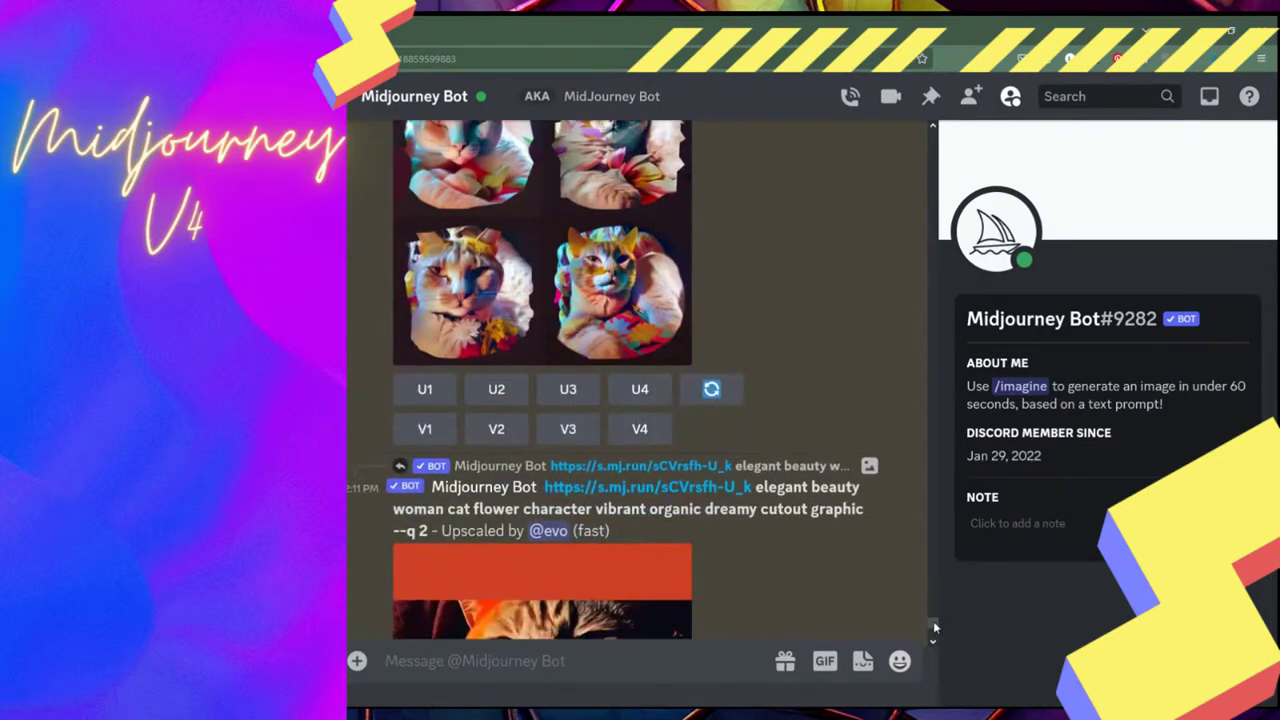
scroll(934, 626, "up", 4)
scroll(936, 626, "down", 3)
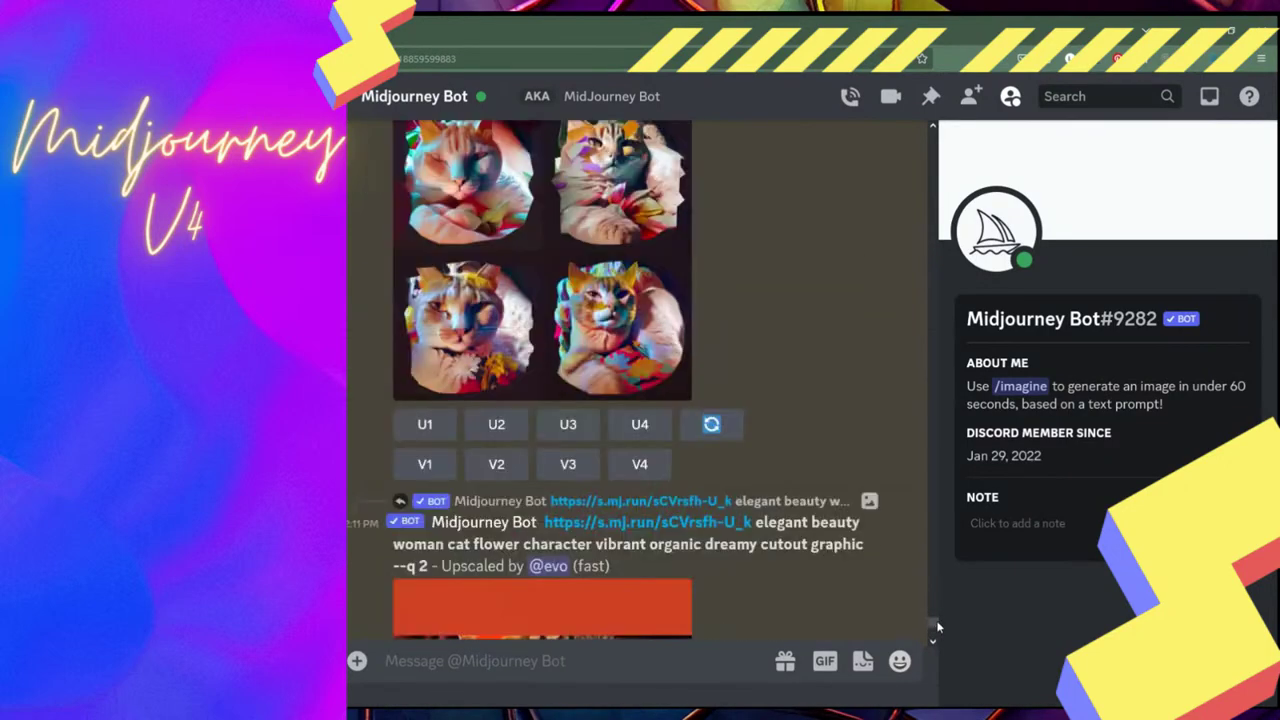
scroll(938, 626, "down", 1)
scroll(937, 622, "up", 5)
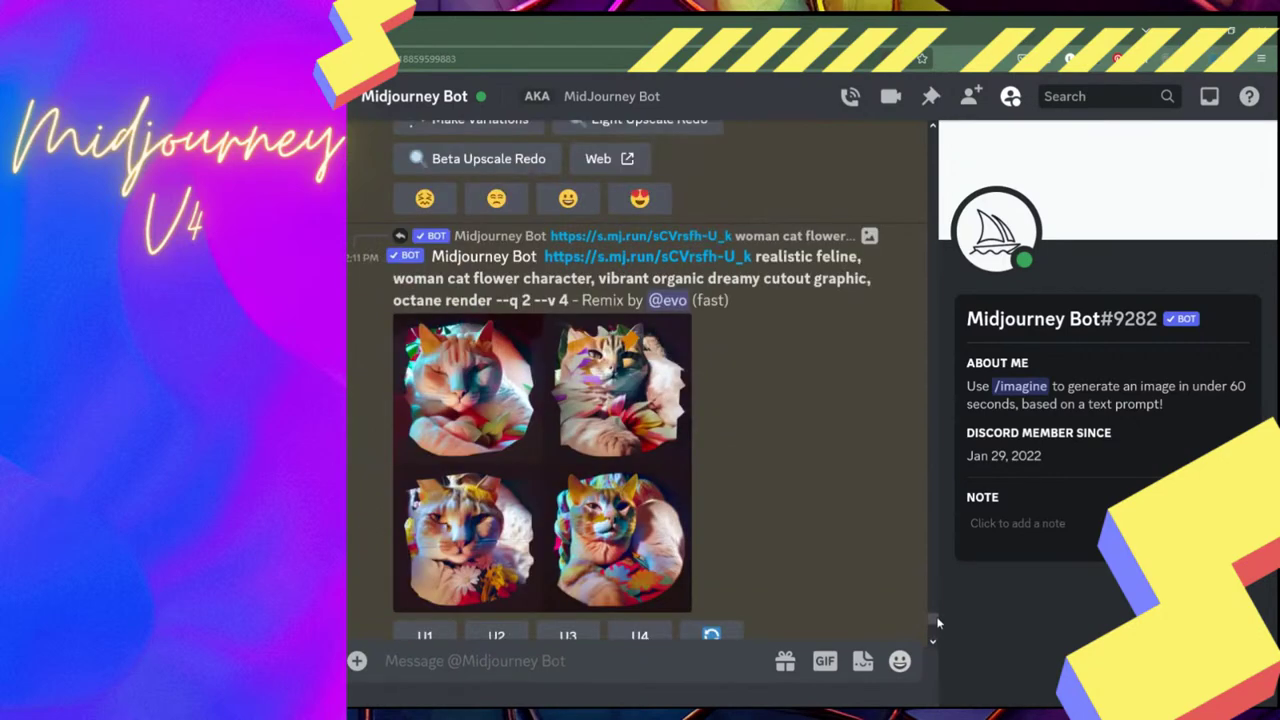
scroll(936, 613, "down", 4)
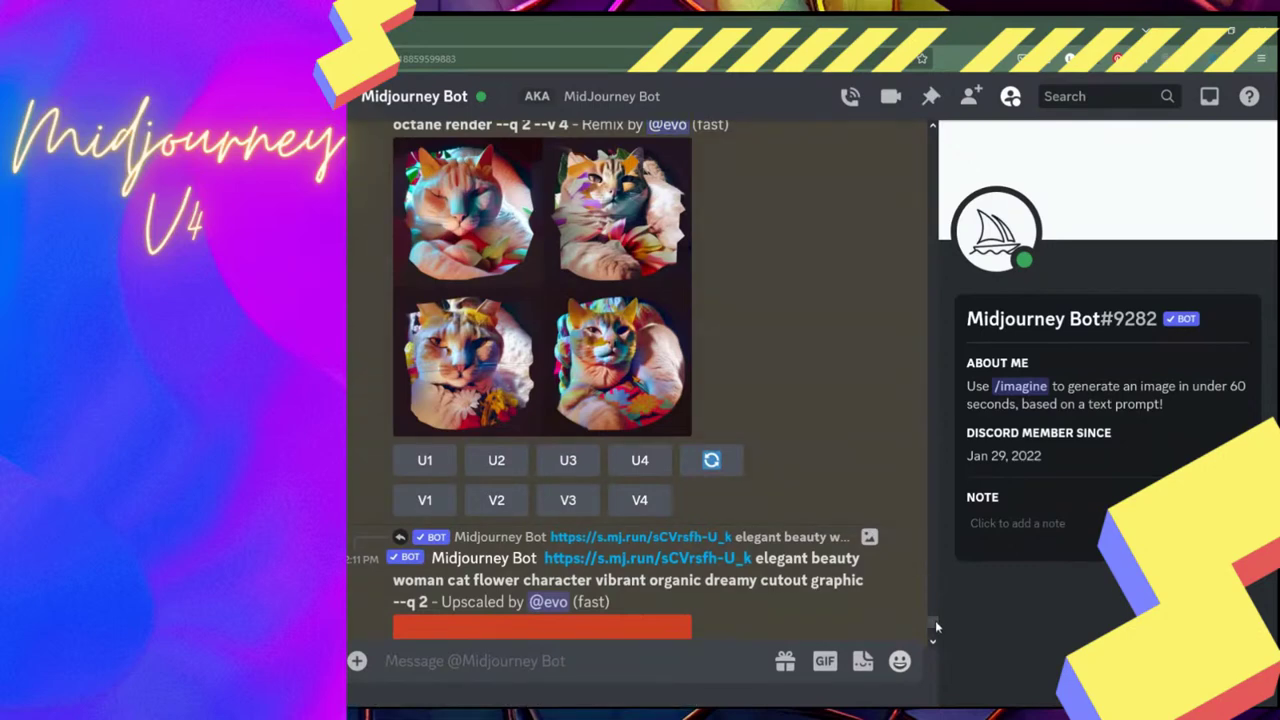
scroll(936, 627, "up", 1)
scroll(936, 627, "up", 1)
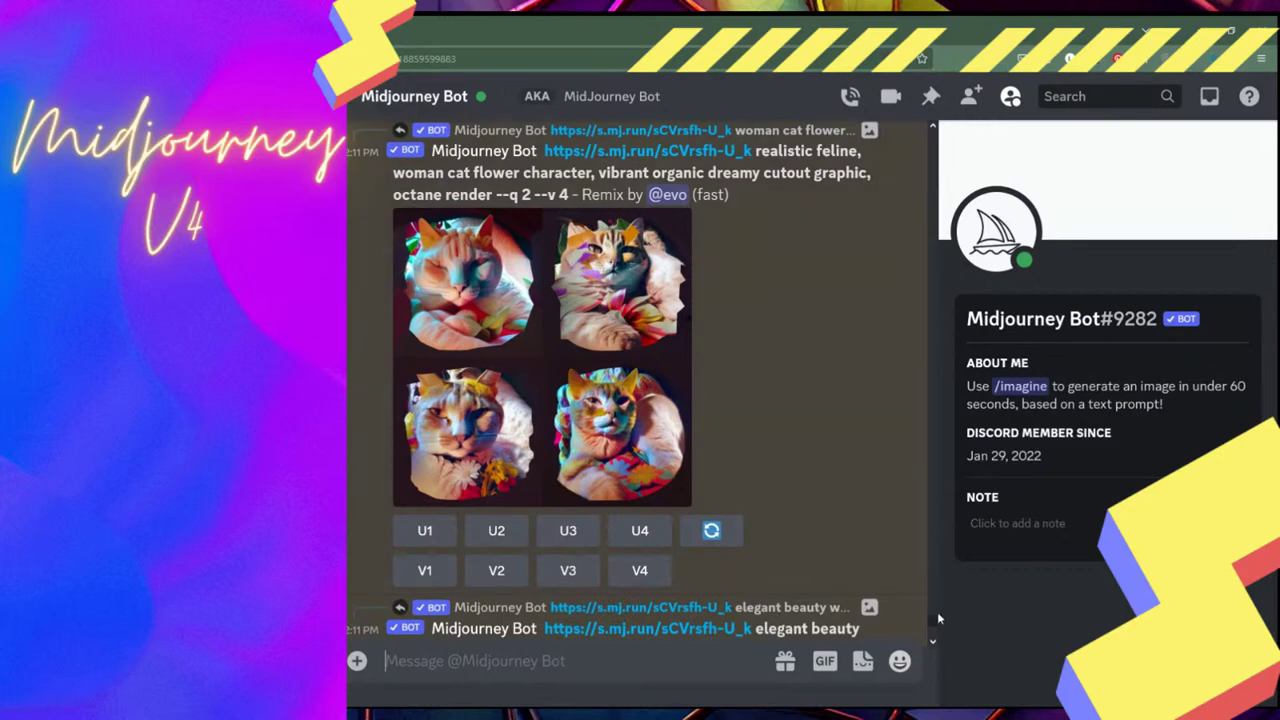
Review the earlier upscaled art nouveau theatrical posters of cats in suits, comparing their rarified, gold and dignified prompt variations
scroll(935, 616, "up", 2)
scroll(933, 605, "up", 10)
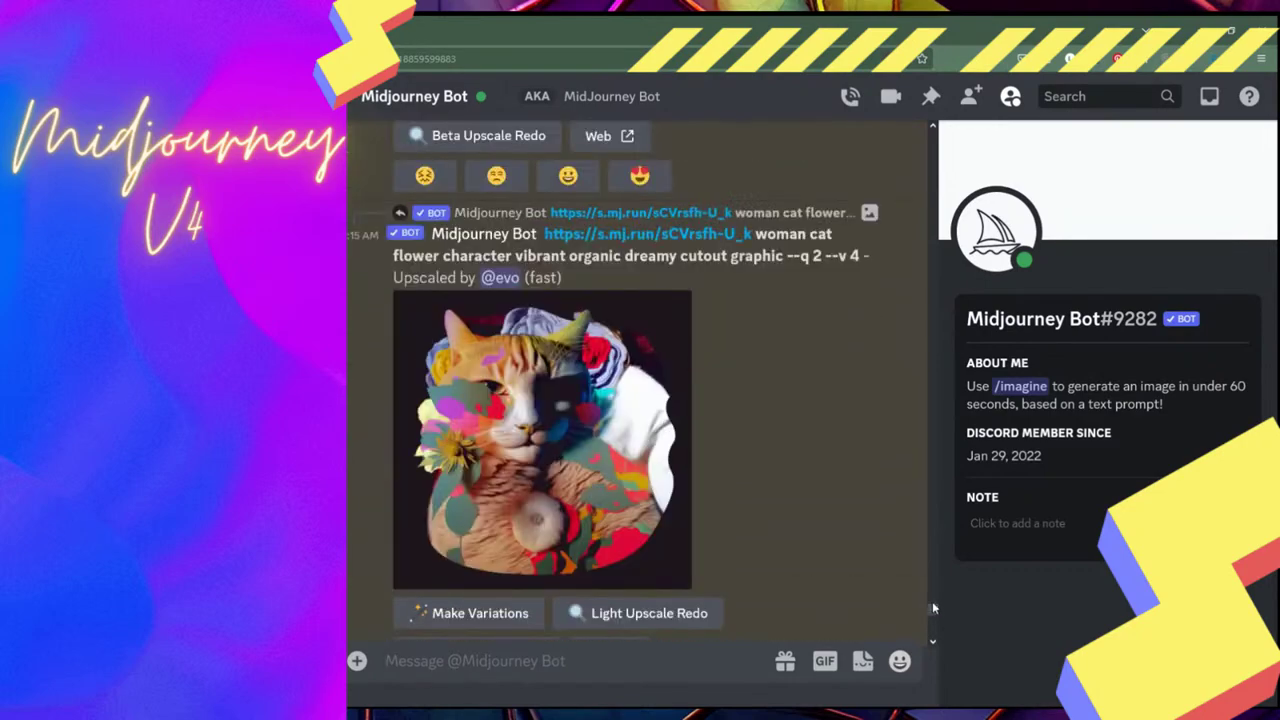
scroll(930, 588, "up", 4)
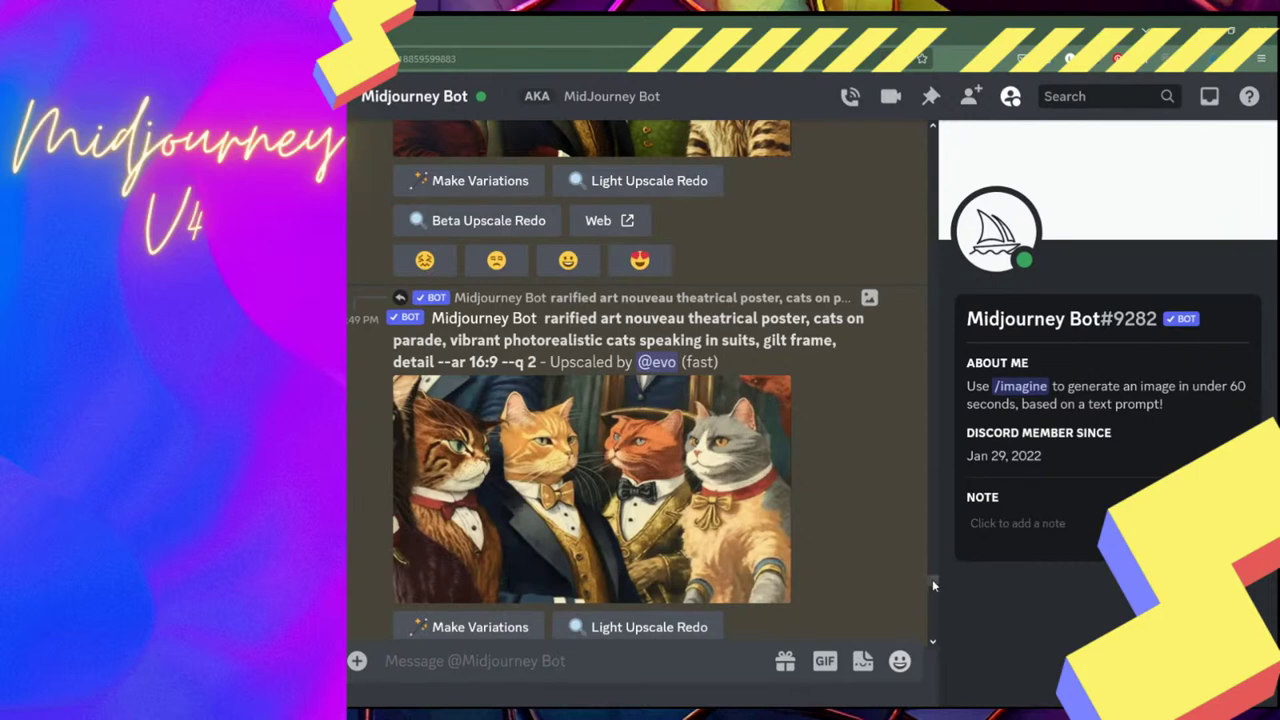
scroll(932, 579, "up", 3)
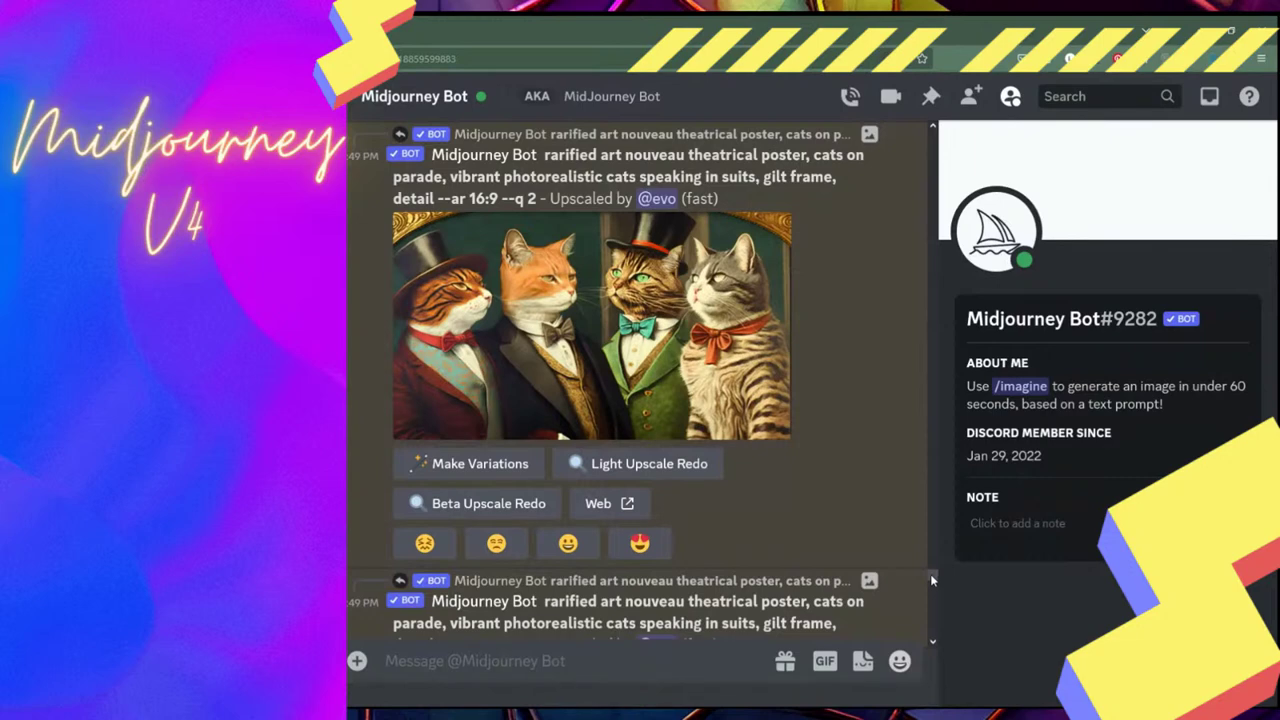
scroll(930, 578, "down", 3)
scroll(929, 571, "up", 3)
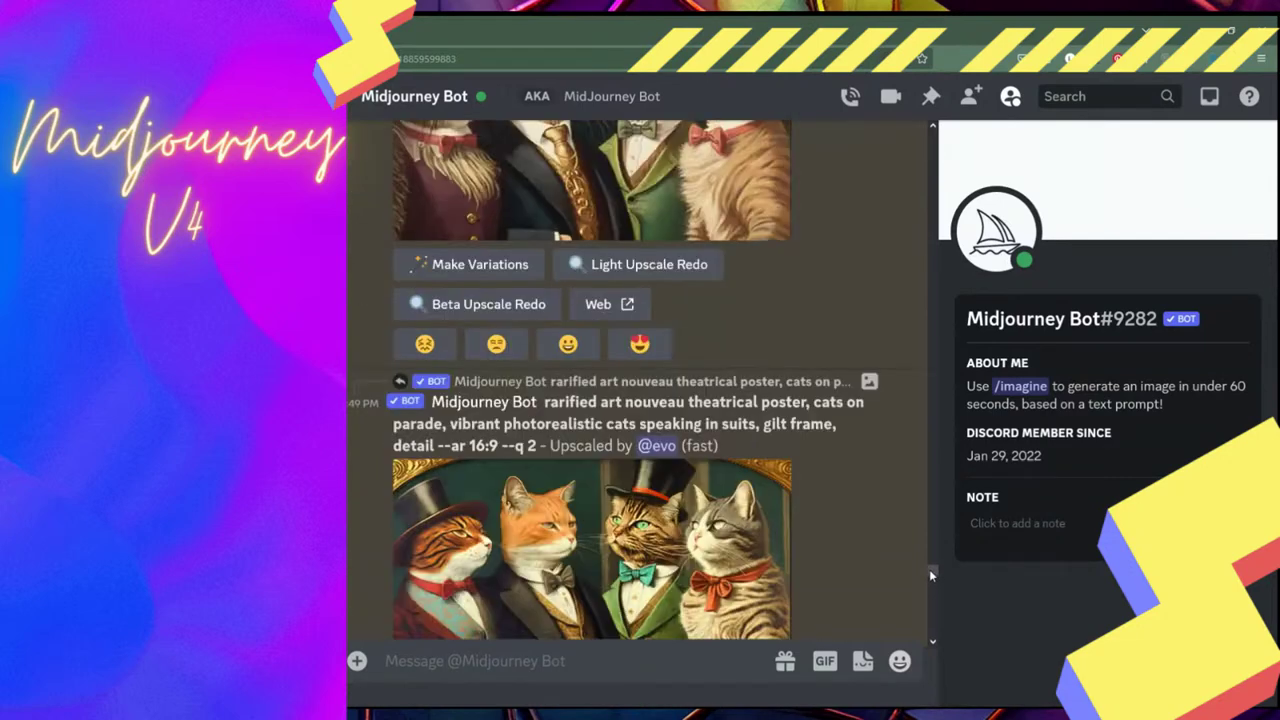
scroll(930, 571, "down", 3)
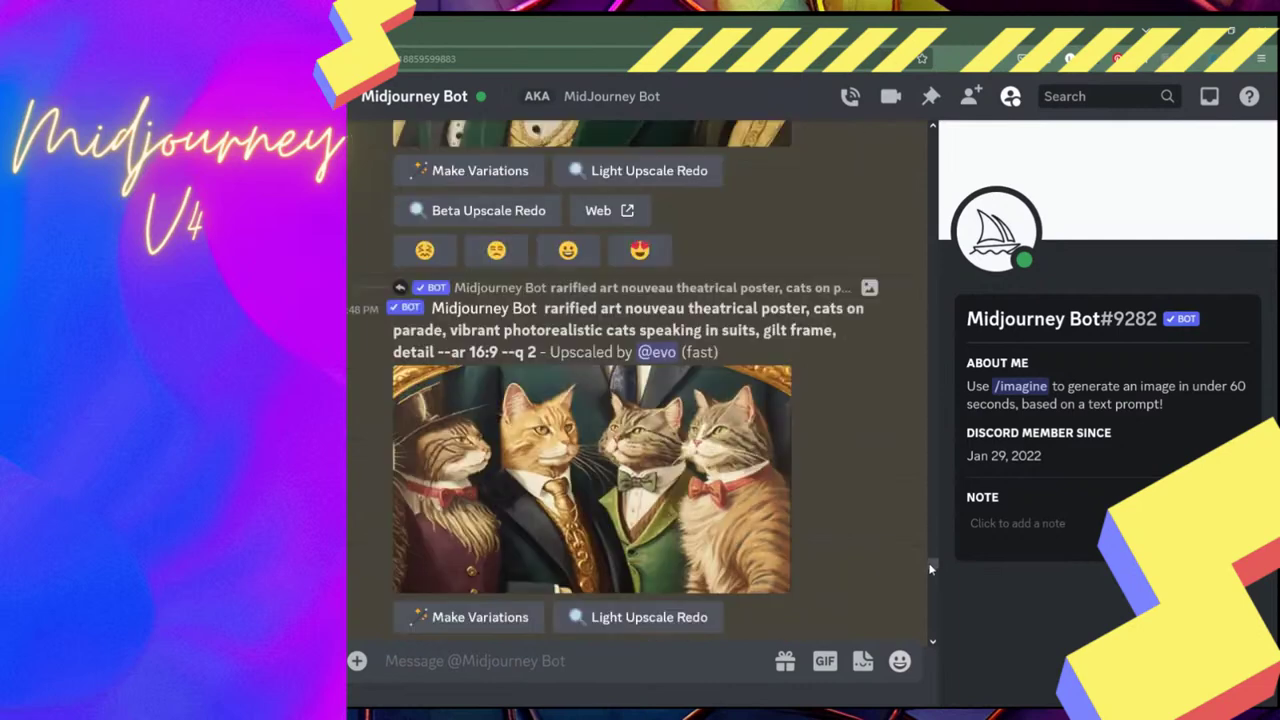
scroll(930, 569, "down", 1)
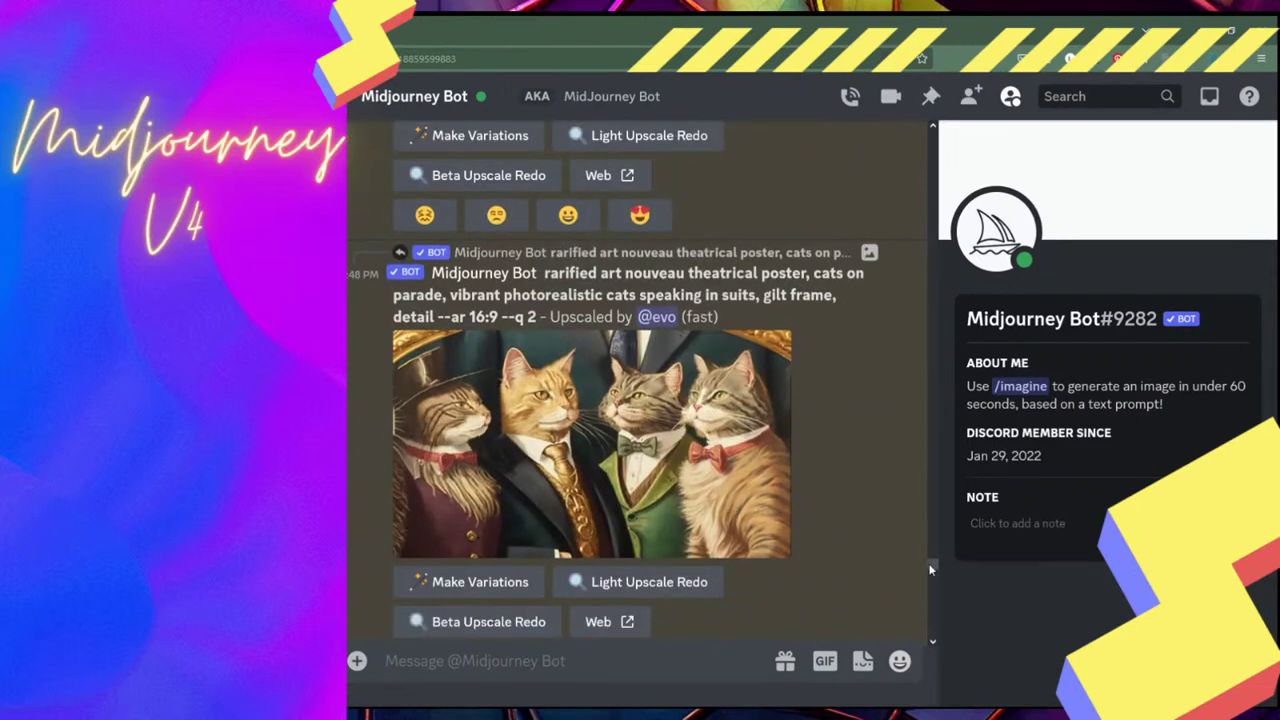
scroll(930, 569, "up", 3)
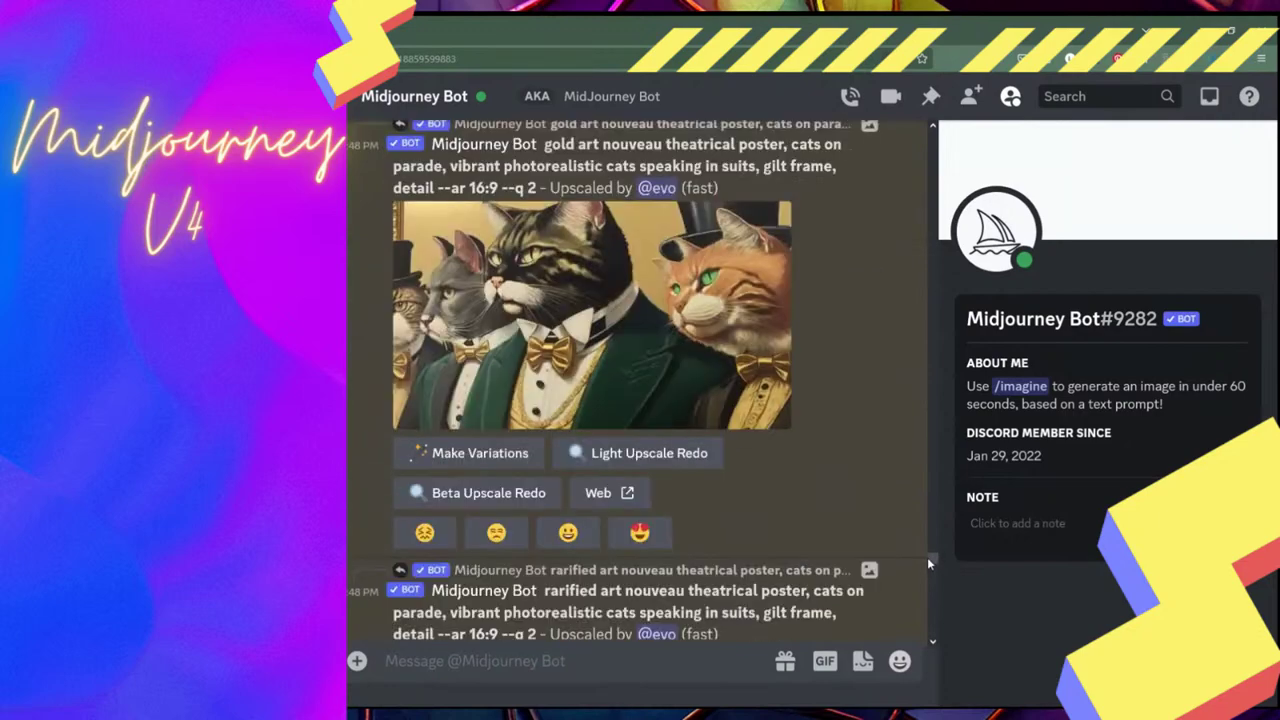
scroll(927, 557, "up", 1)
scroll(927, 556, "up", 2)
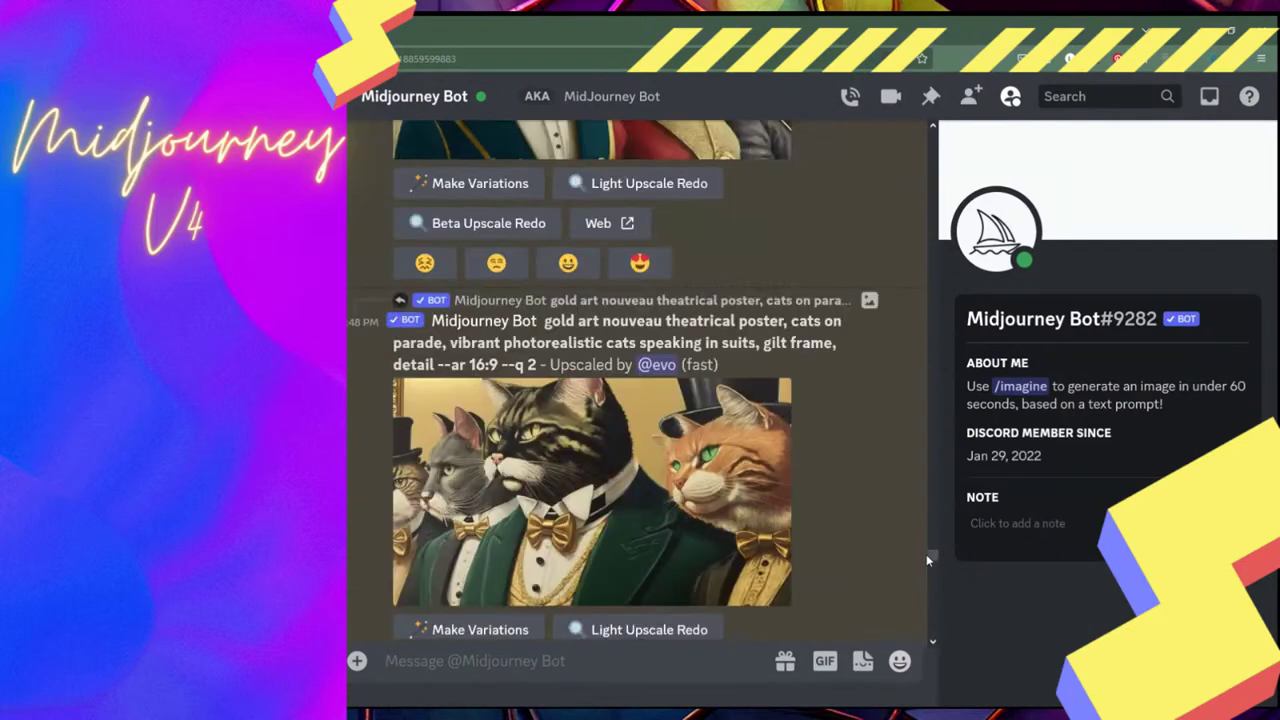
scroll(926, 554, "up", 3)
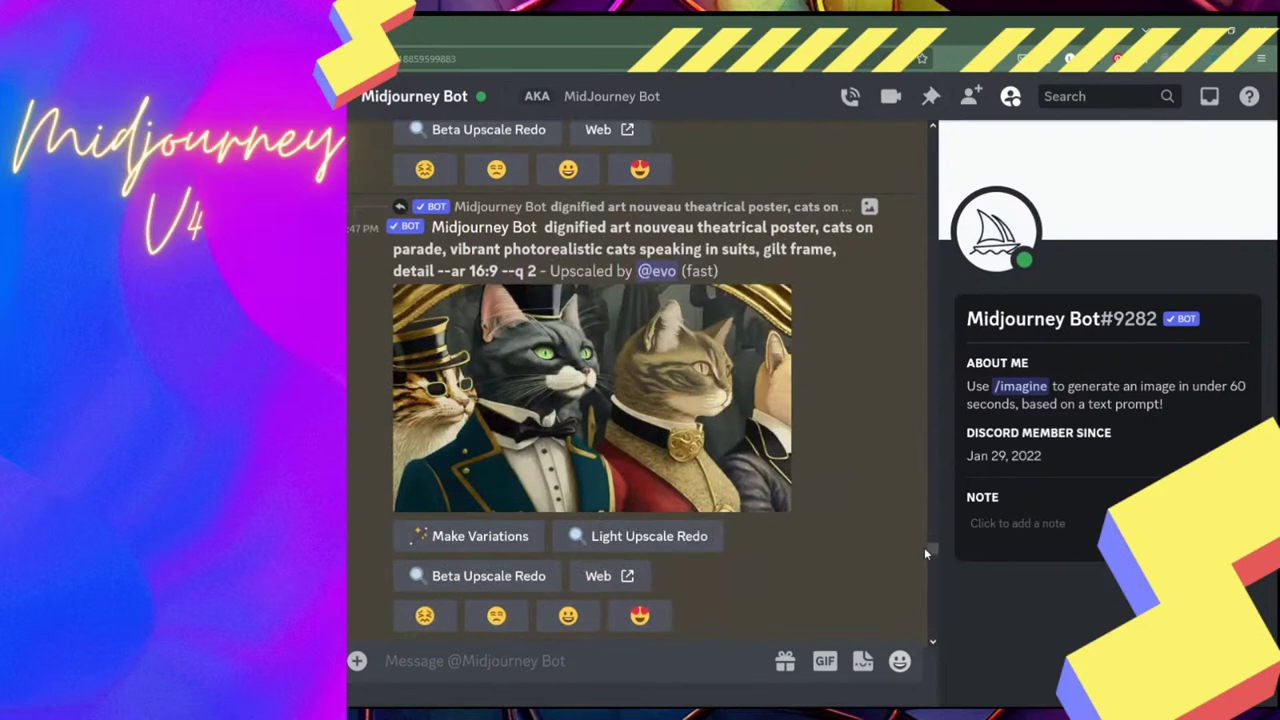
scroll(924, 547, "up", 3)
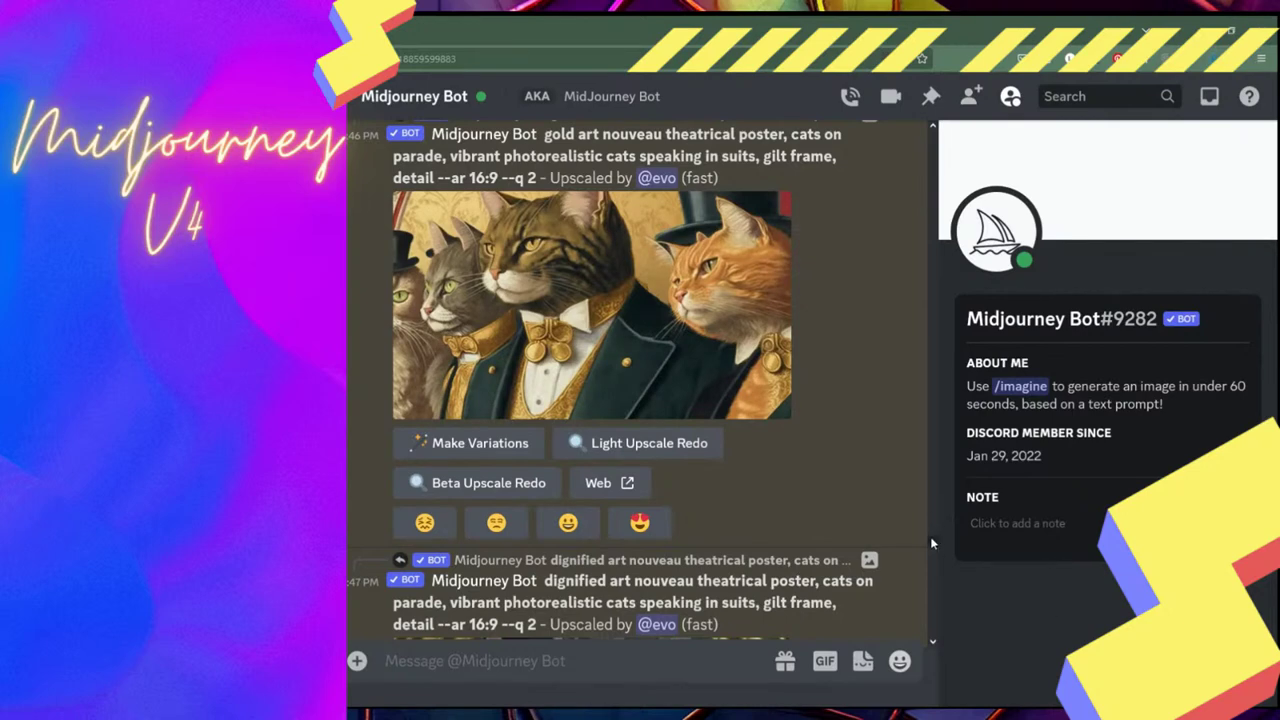
scroll(930, 536, "down", 5)
scroll(931, 536, "up", 3)
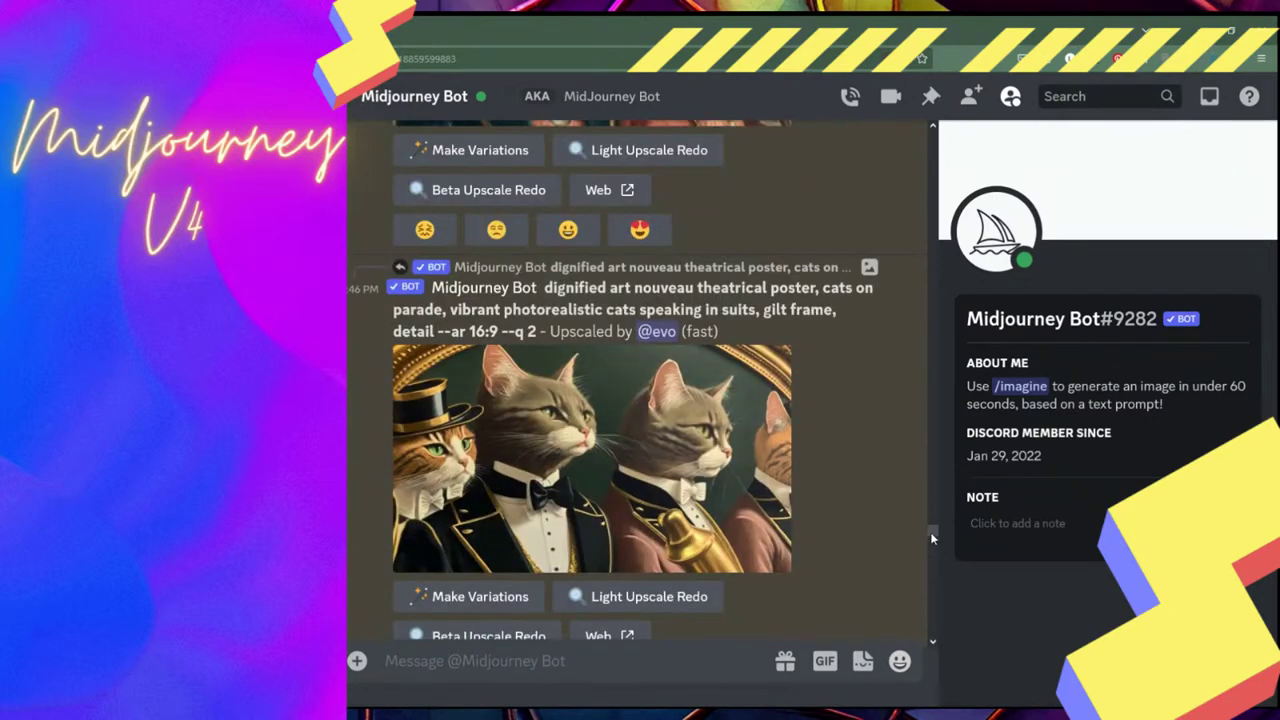
Remix image 4 of the earlier blue art nouveau cat grid, correcting the prompt's second word to "portraiture", and submit it
left_click_drag(930, 532, 930, 507)
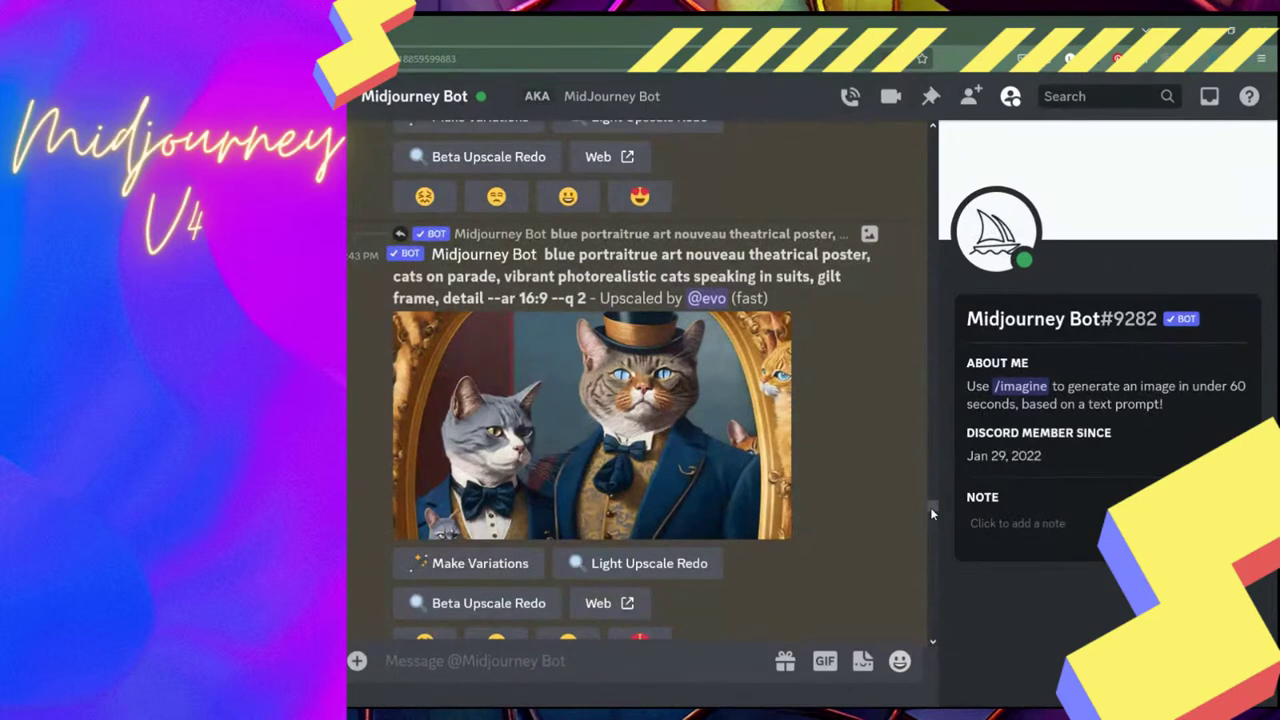
left_click_drag(930, 507, 930, 508)
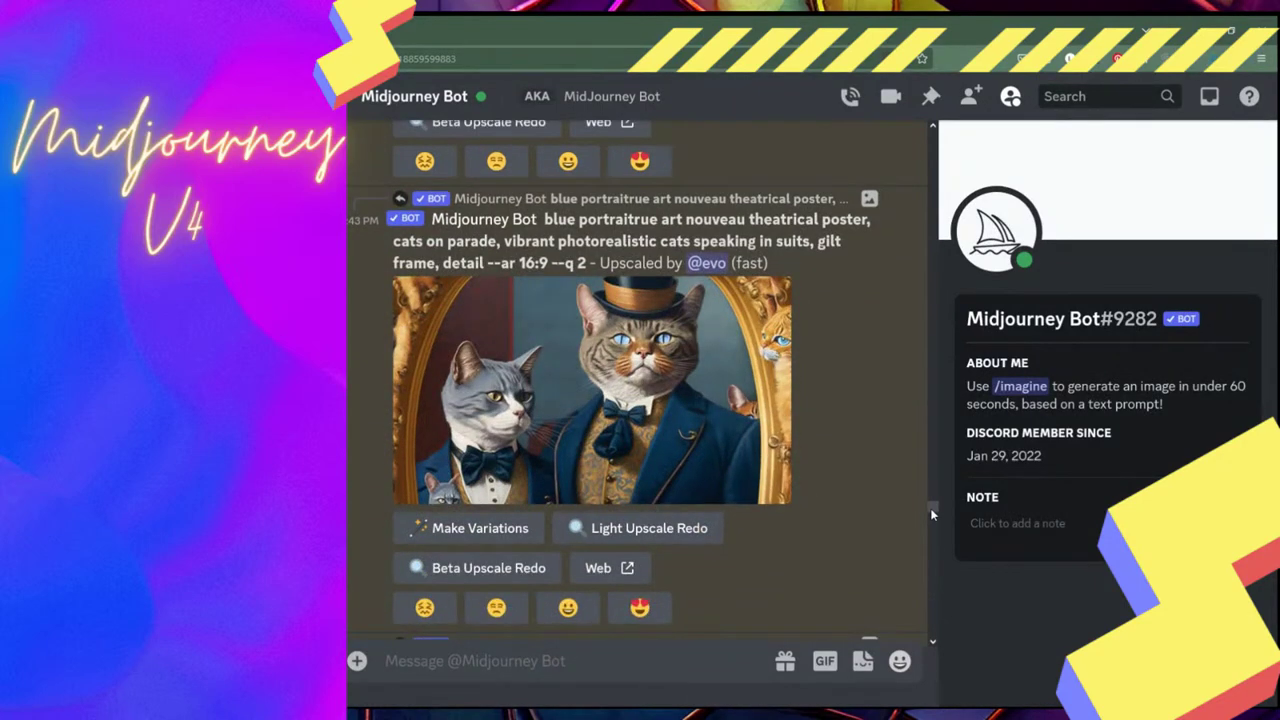
left_click_drag(930, 508, 916, 451)
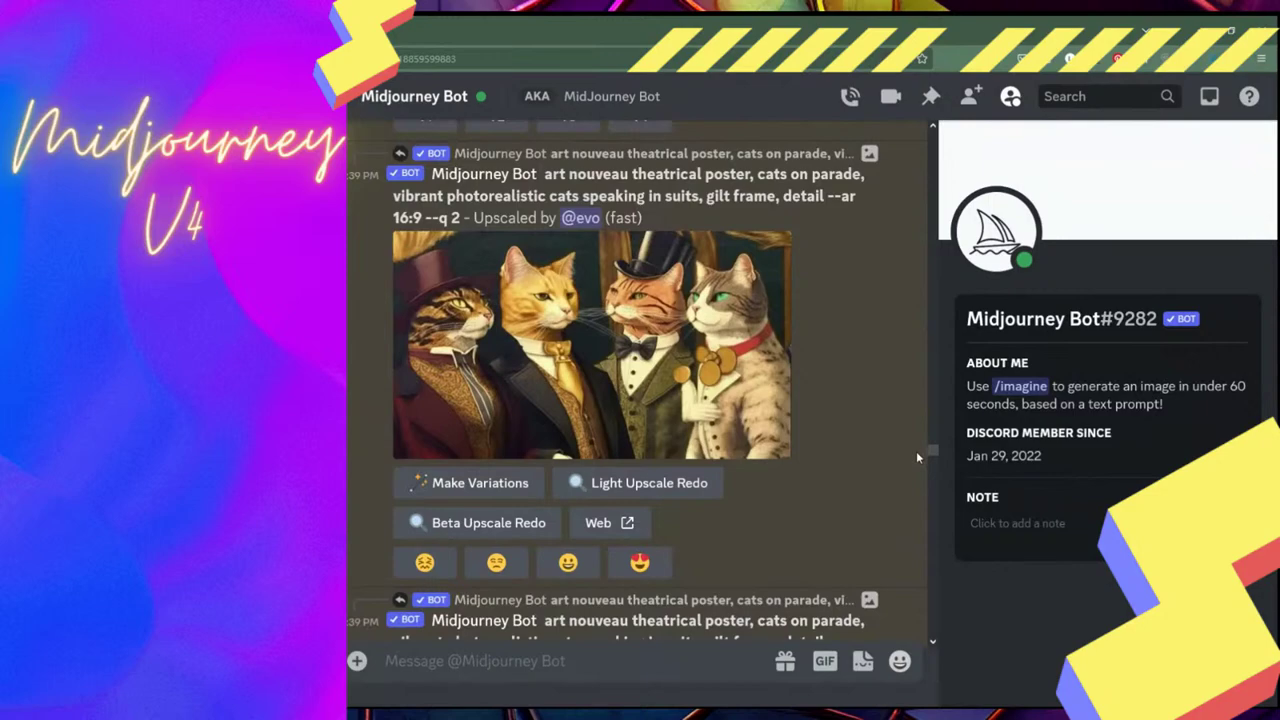
left_click_drag(916, 451, 904, 396)
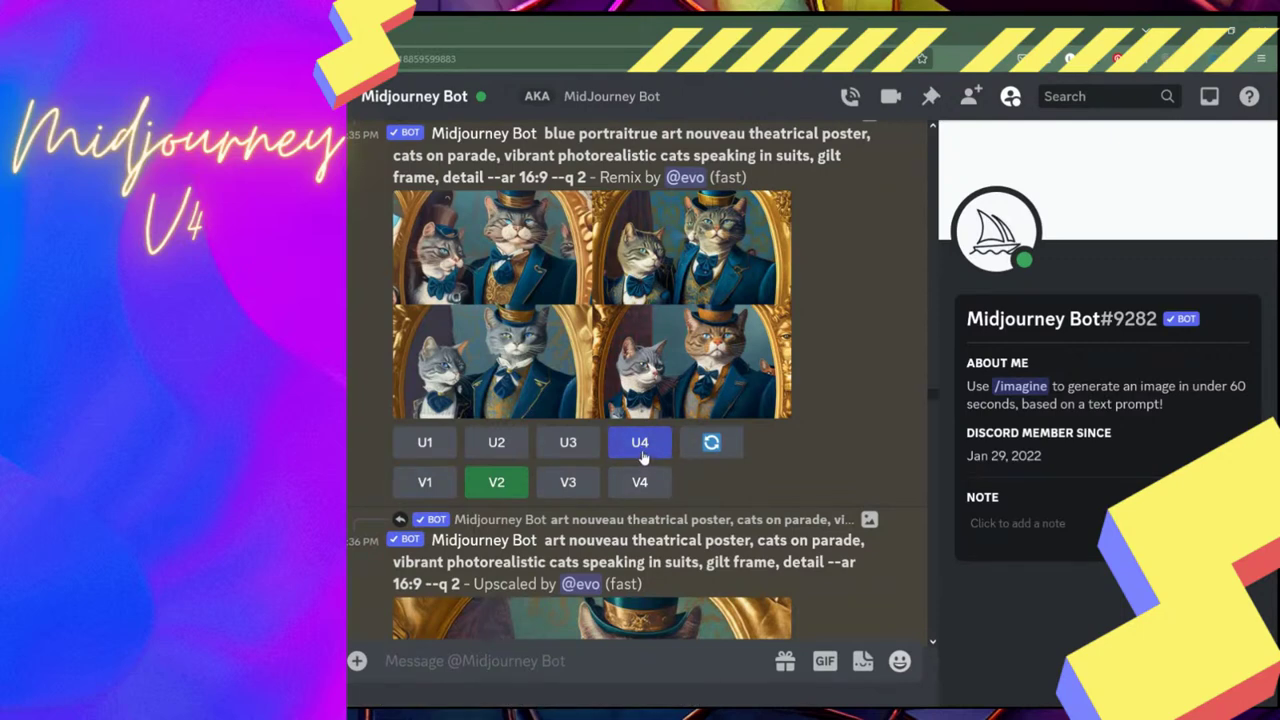
left_click(646, 494)
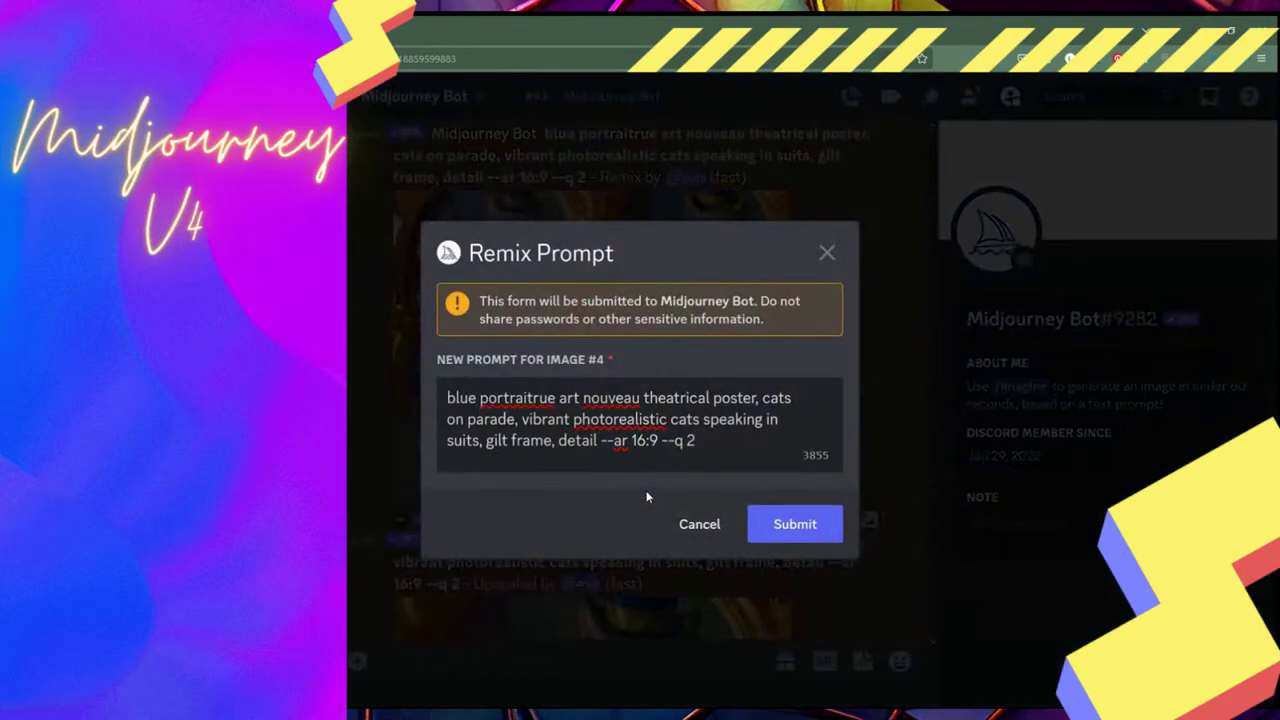
left_click(549, 398)
key("BackSpace")
key("BackSpace")
type("ur")
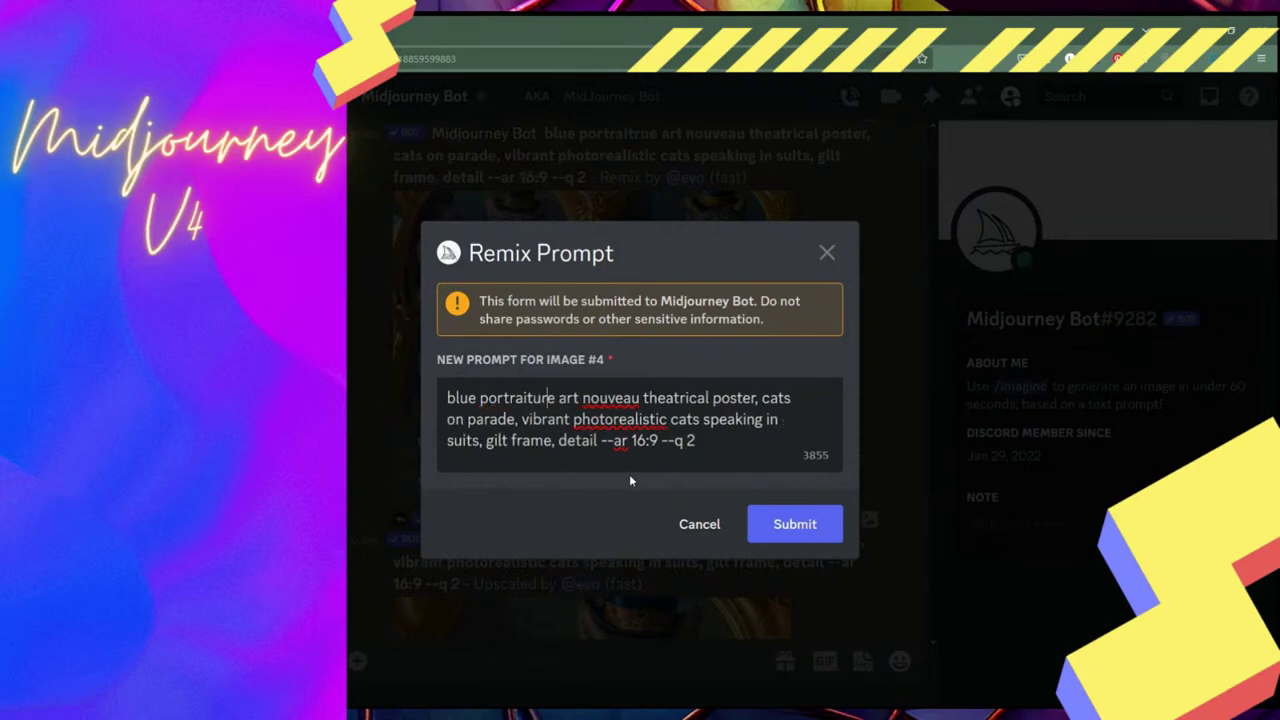
left_click(791, 524)
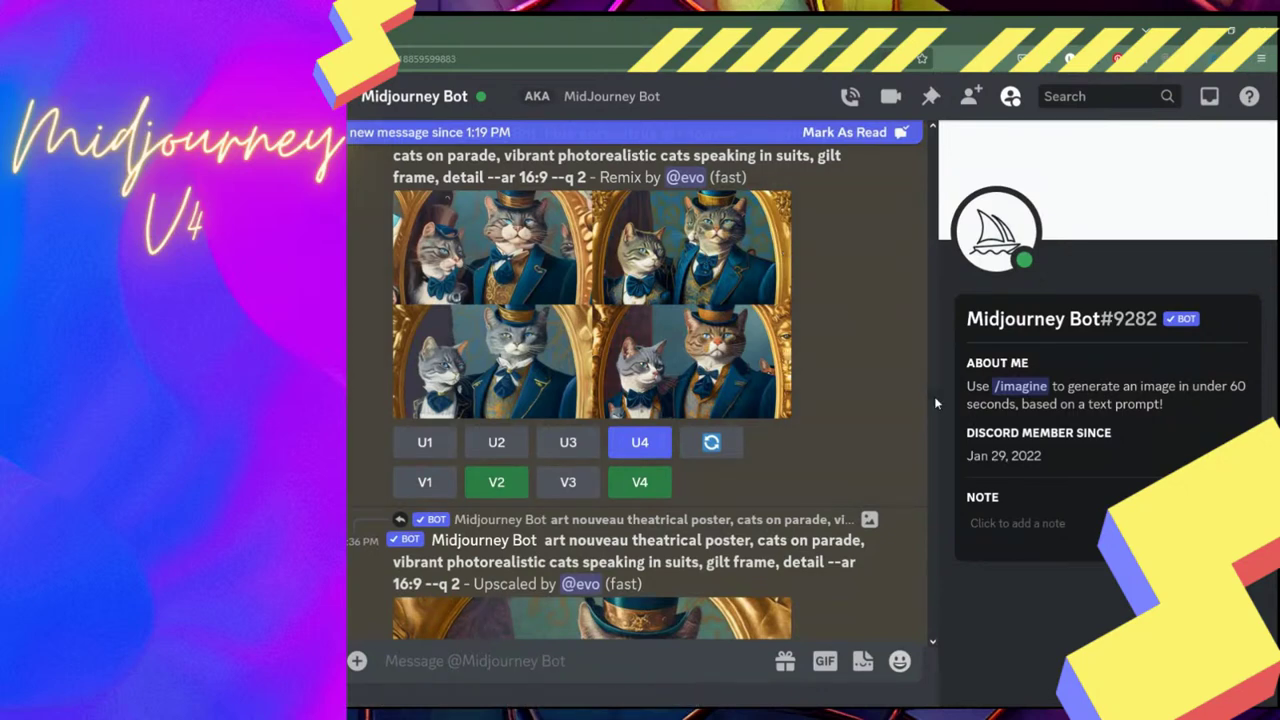
Return to the newest messages and bring up the Midjourney personal settings with the /settings command
scroll(936, 403, "down", 1)
left_click_drag(934, 397, 933, 620)
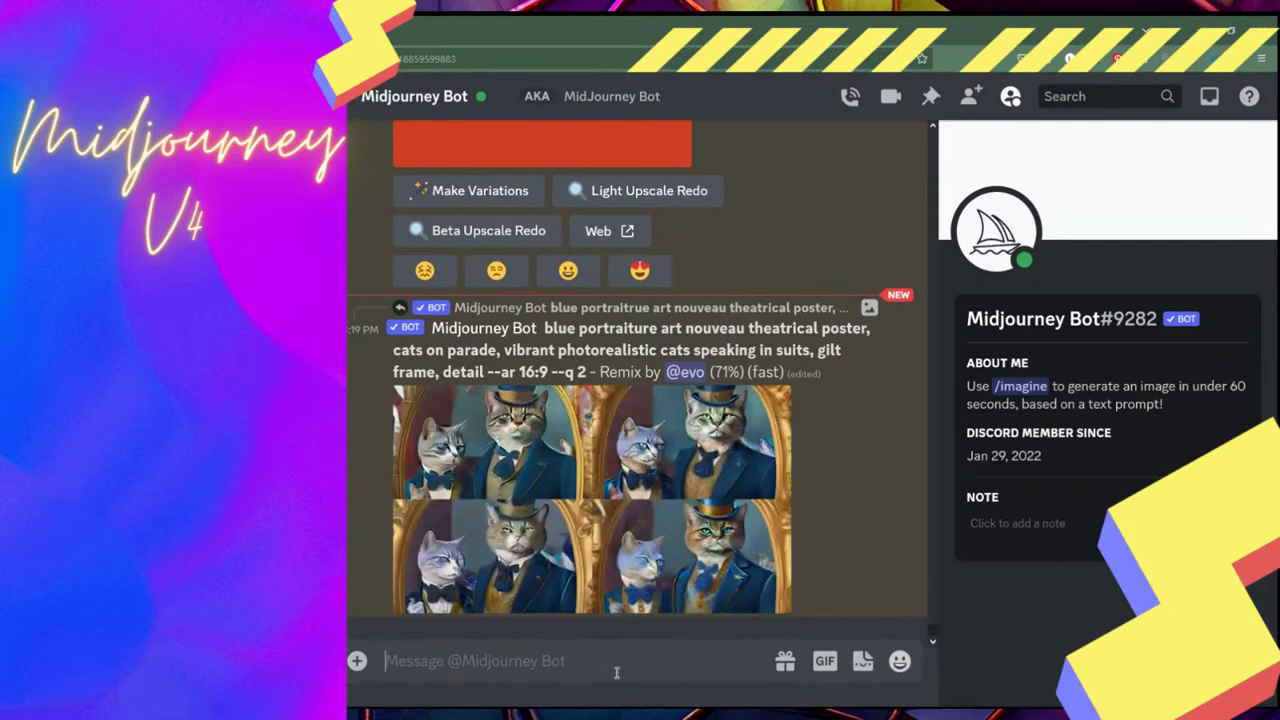
type("/settings")
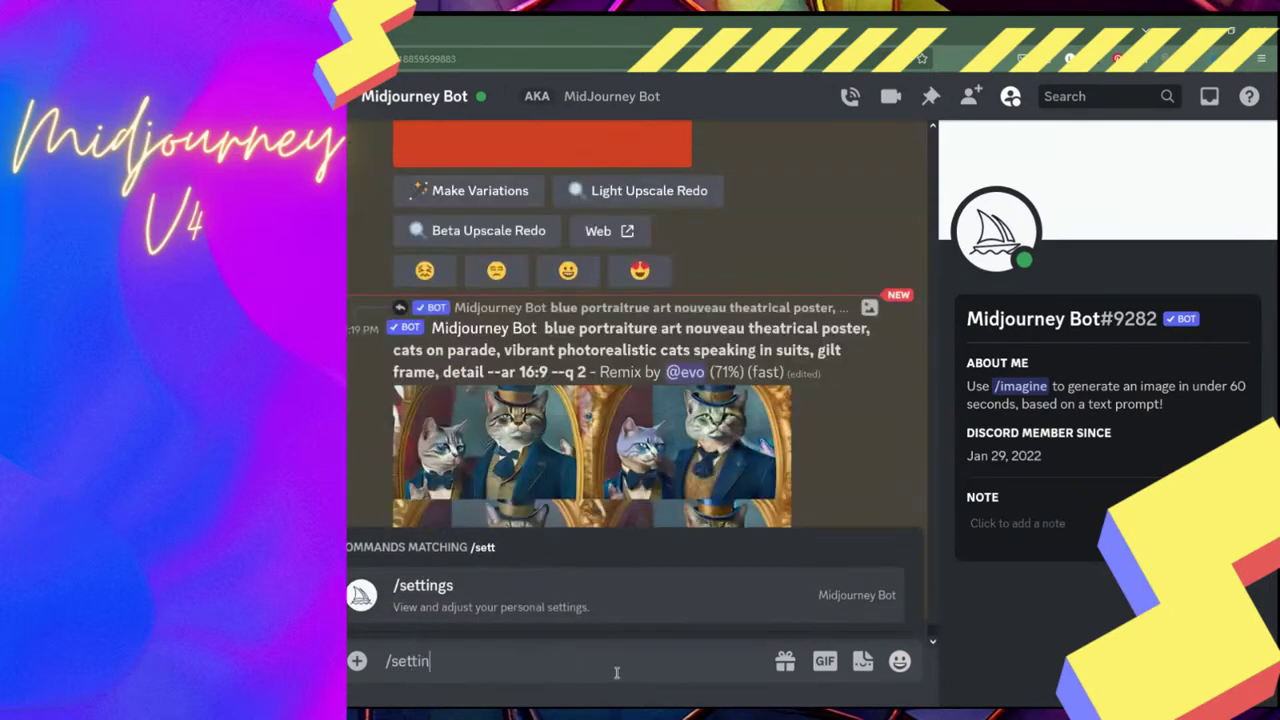
left_click(533, 595)
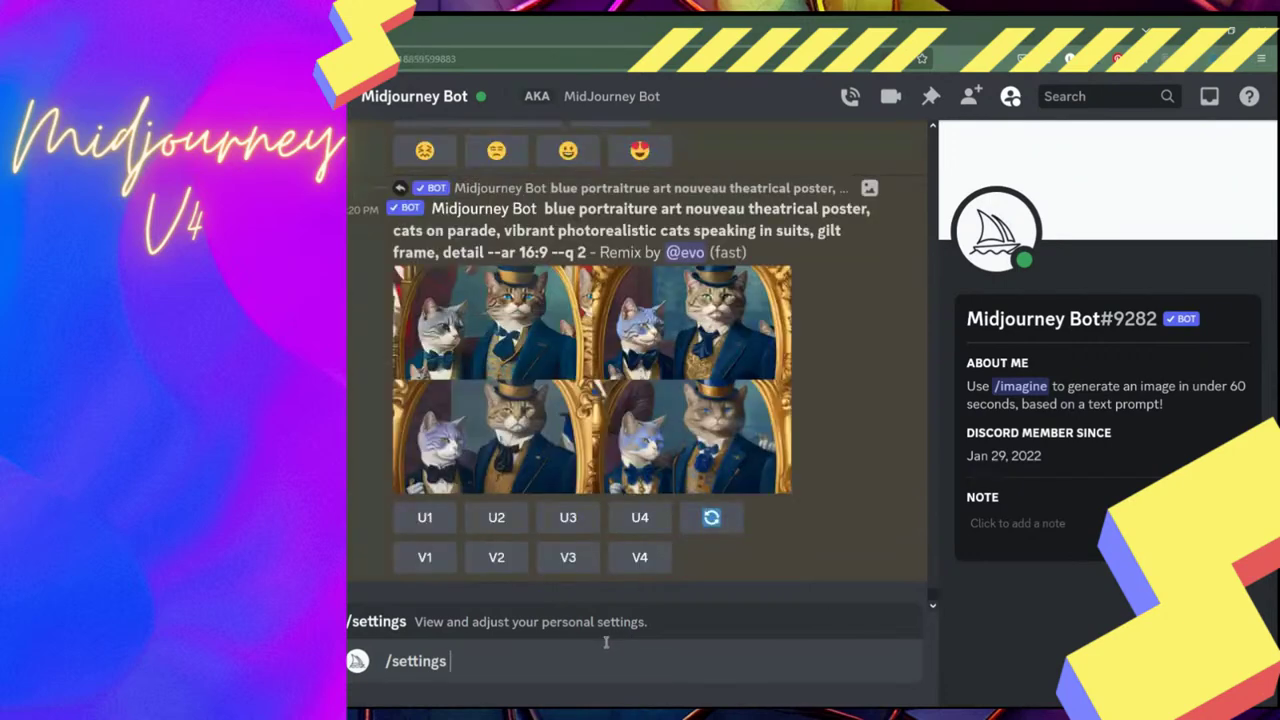
key("Return")
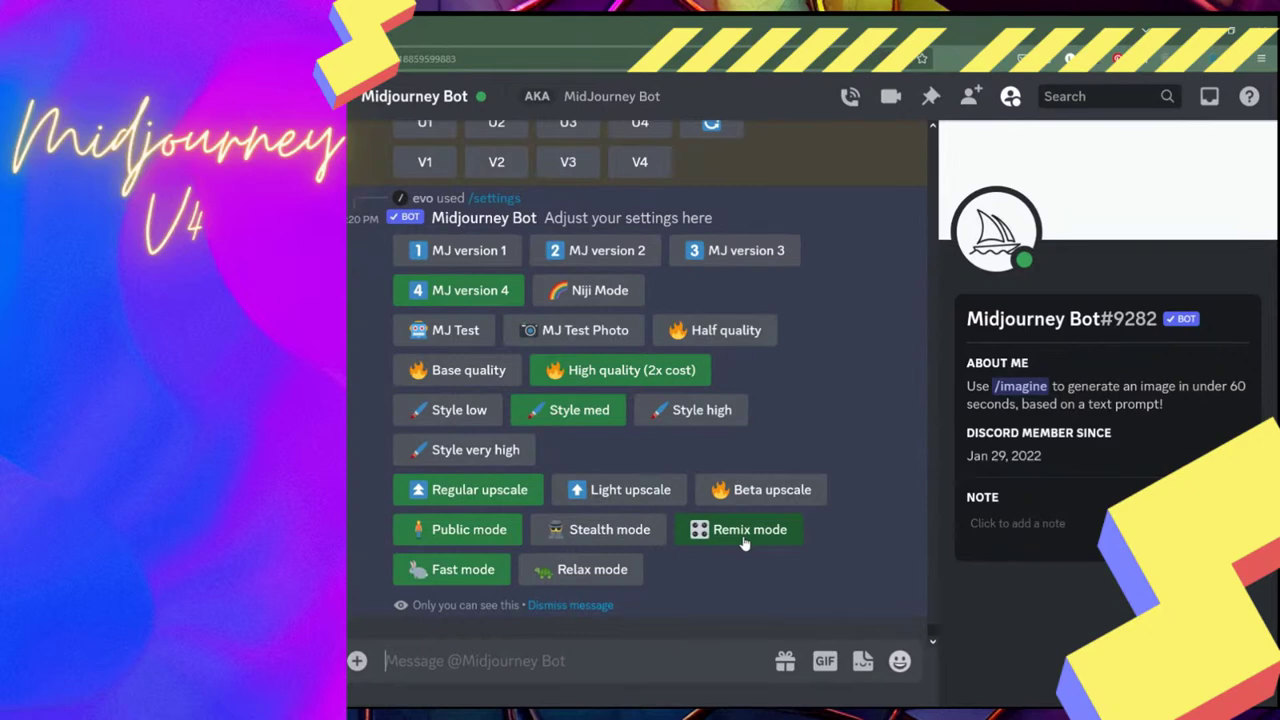
Inspect the new blue portraiture cat grid at enlarged size, then upscale its first image
left_click(935, 624)
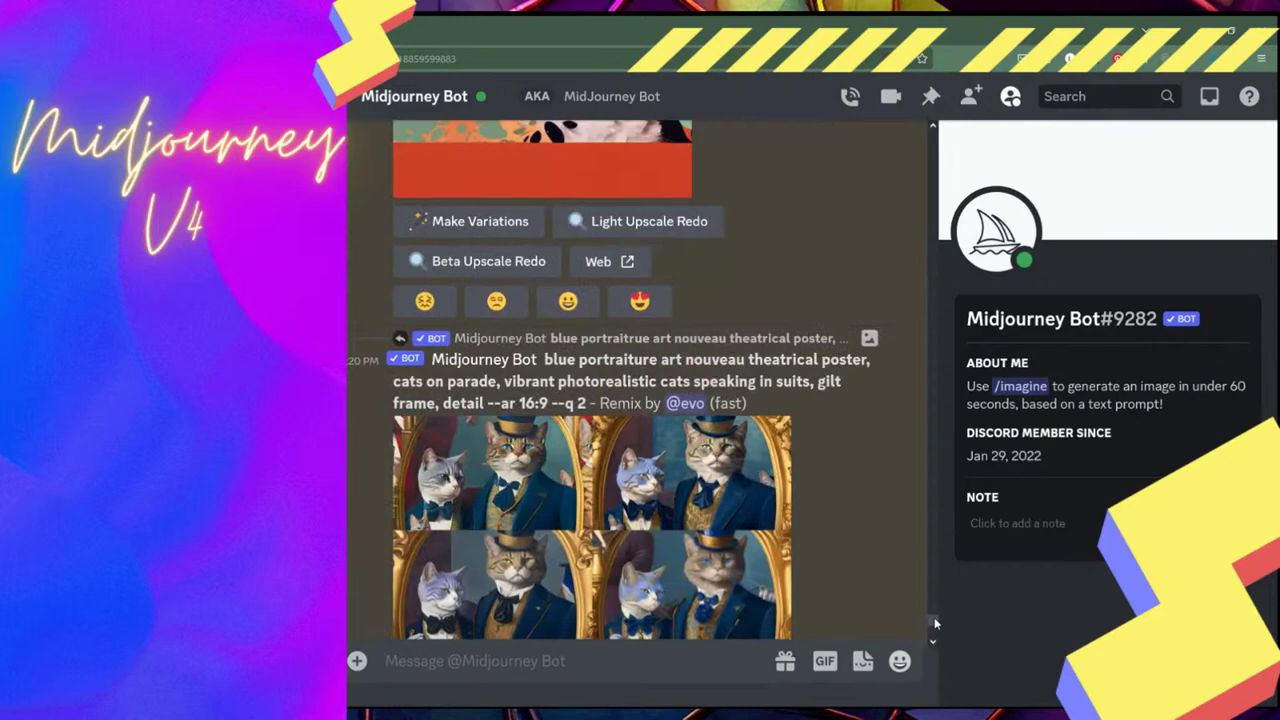
scroll(935, 620, "down", 2)
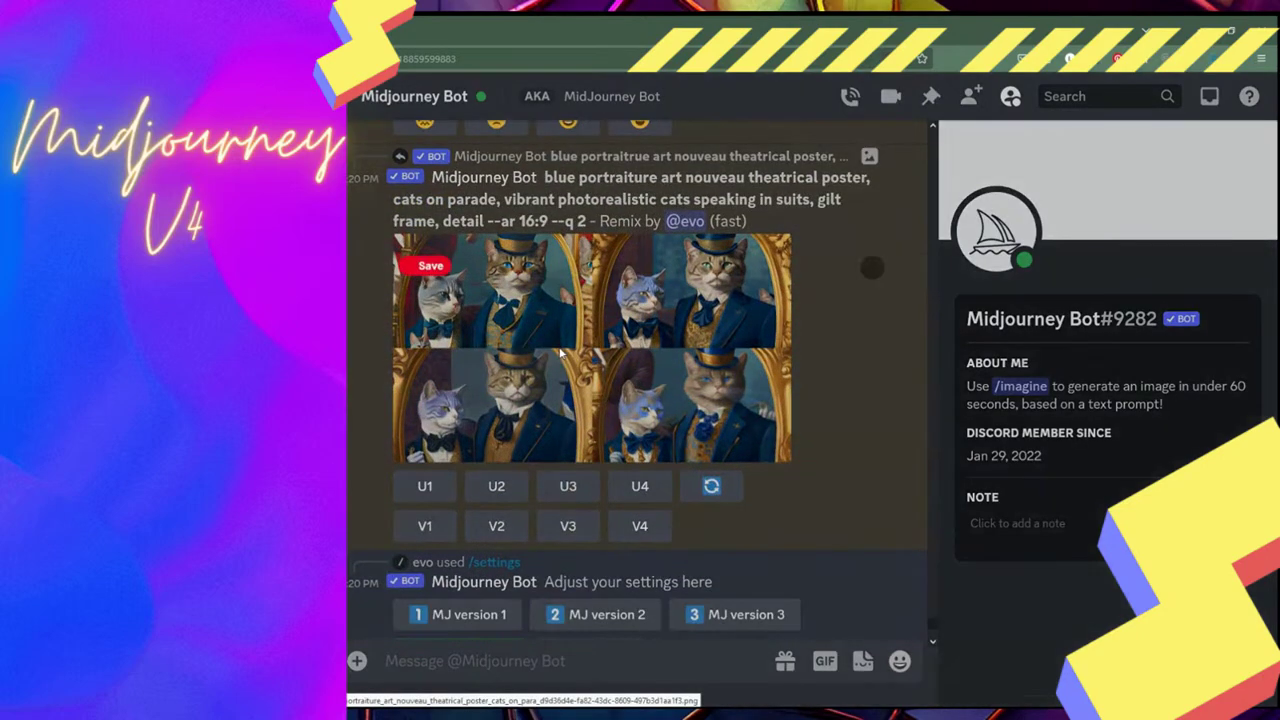
left_click(560, 352)
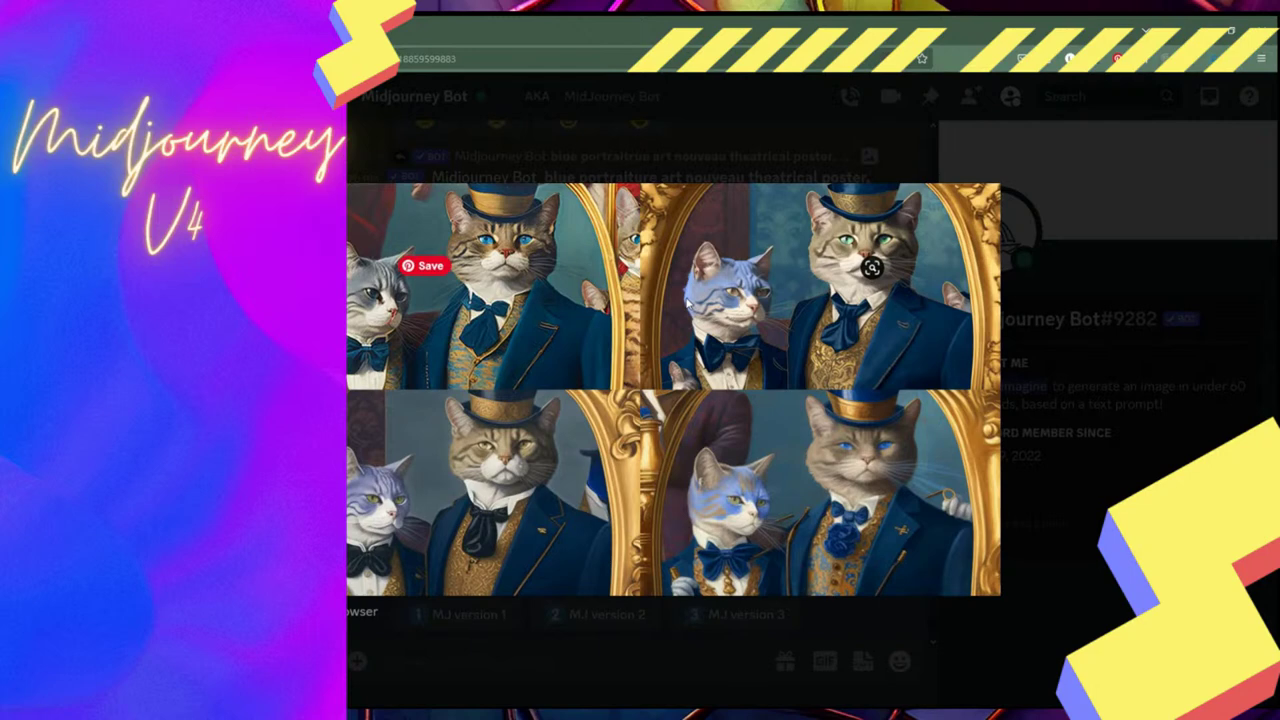
left_click(1048, 284)
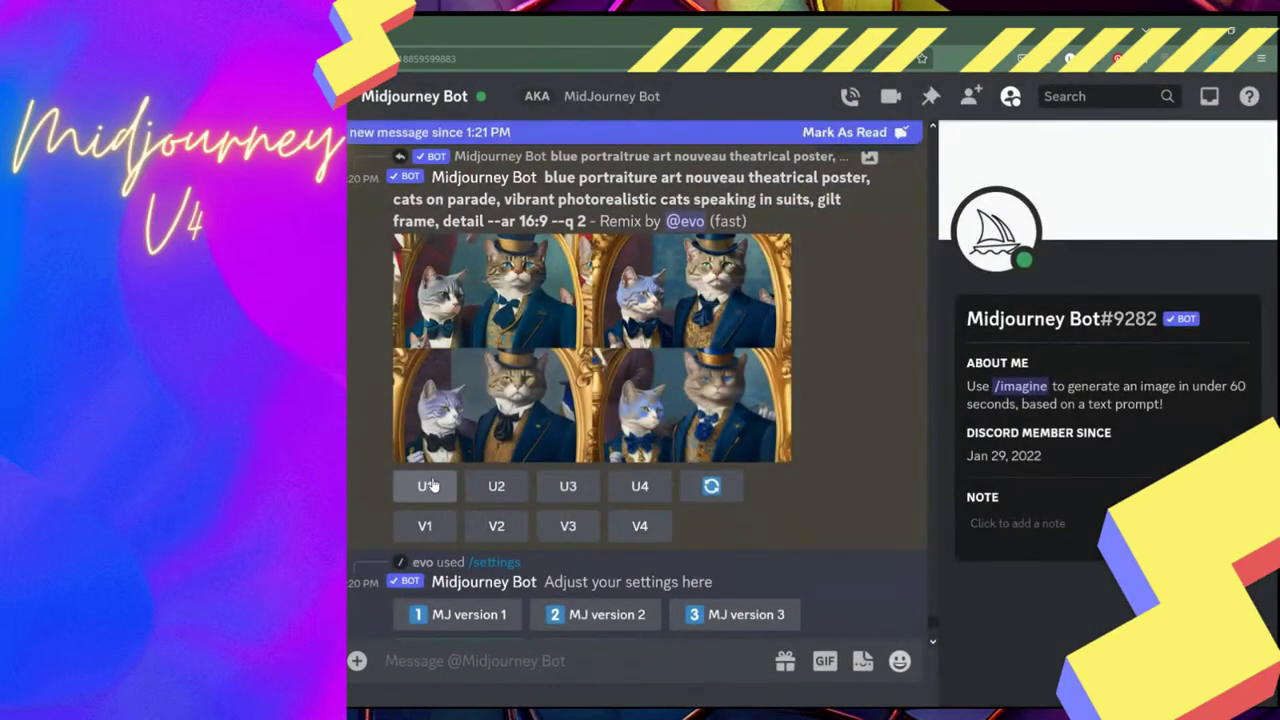
left_click(428, 485)
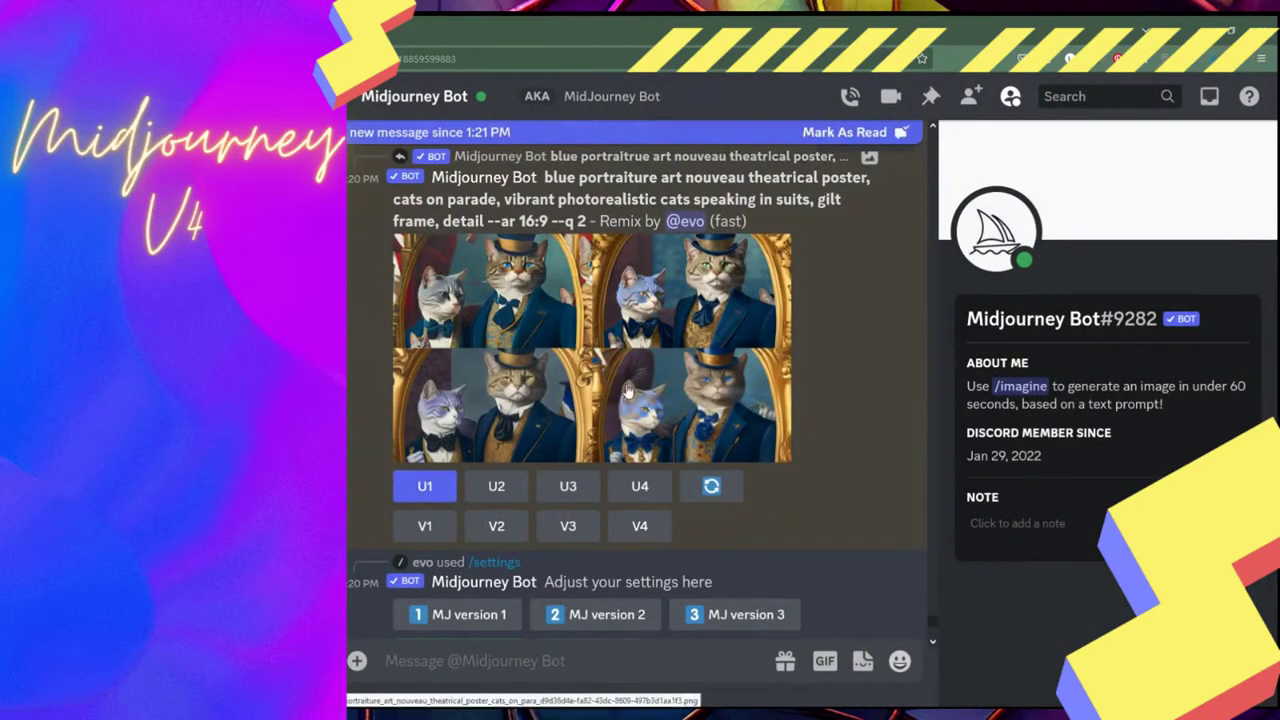
Generate variations of the first image in the blue portraiture cat grid, submitting the prefilled remix prompt
left_click(424, 533)
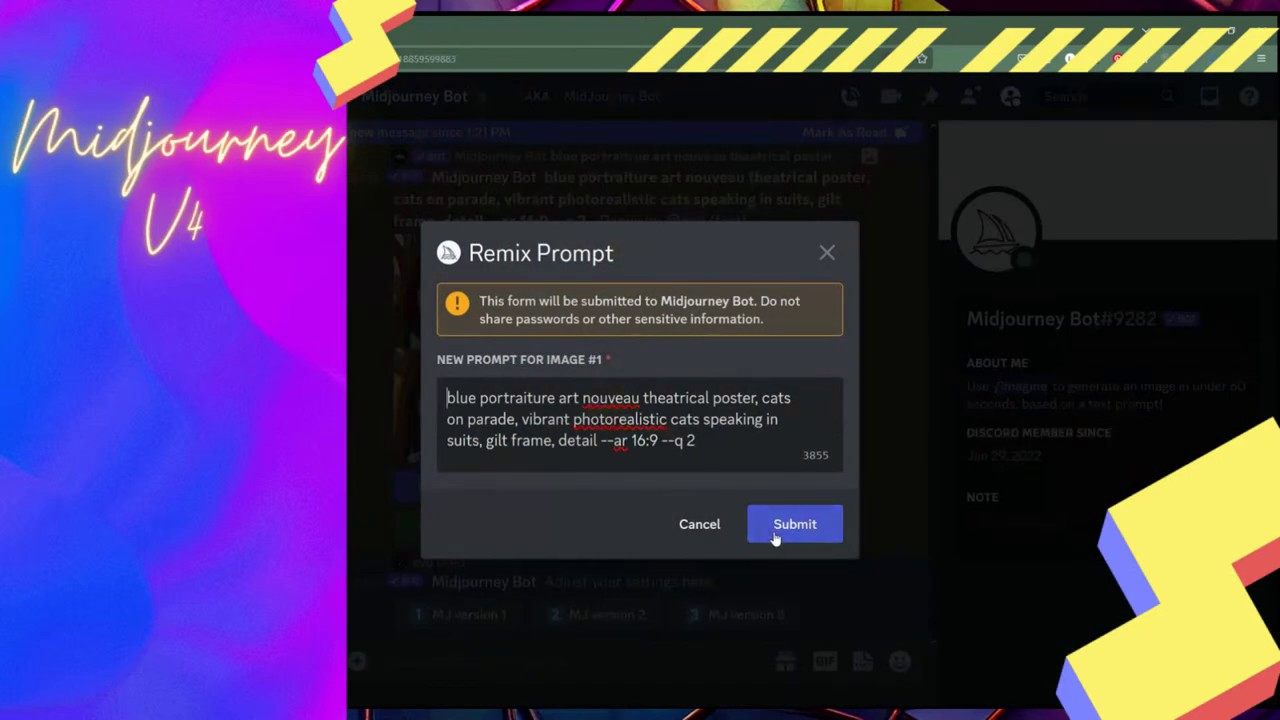
left_click(775, 537)
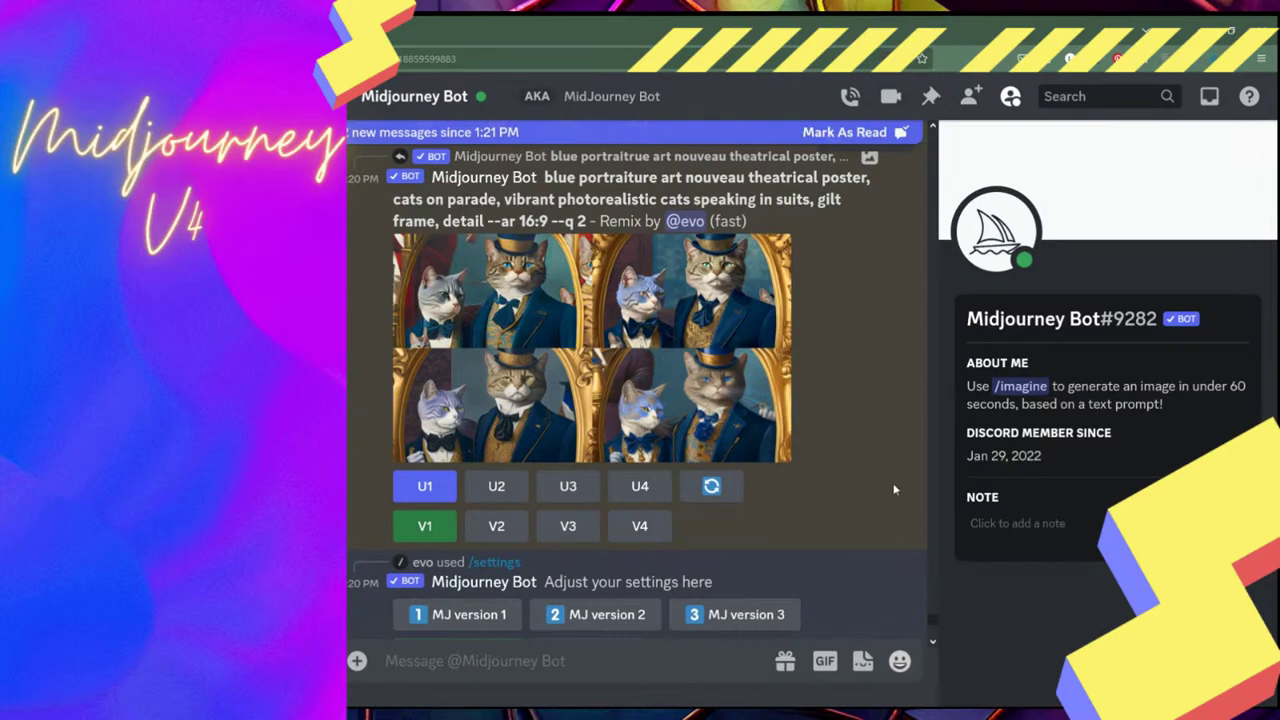
scroll(930, 622, "down", 10)
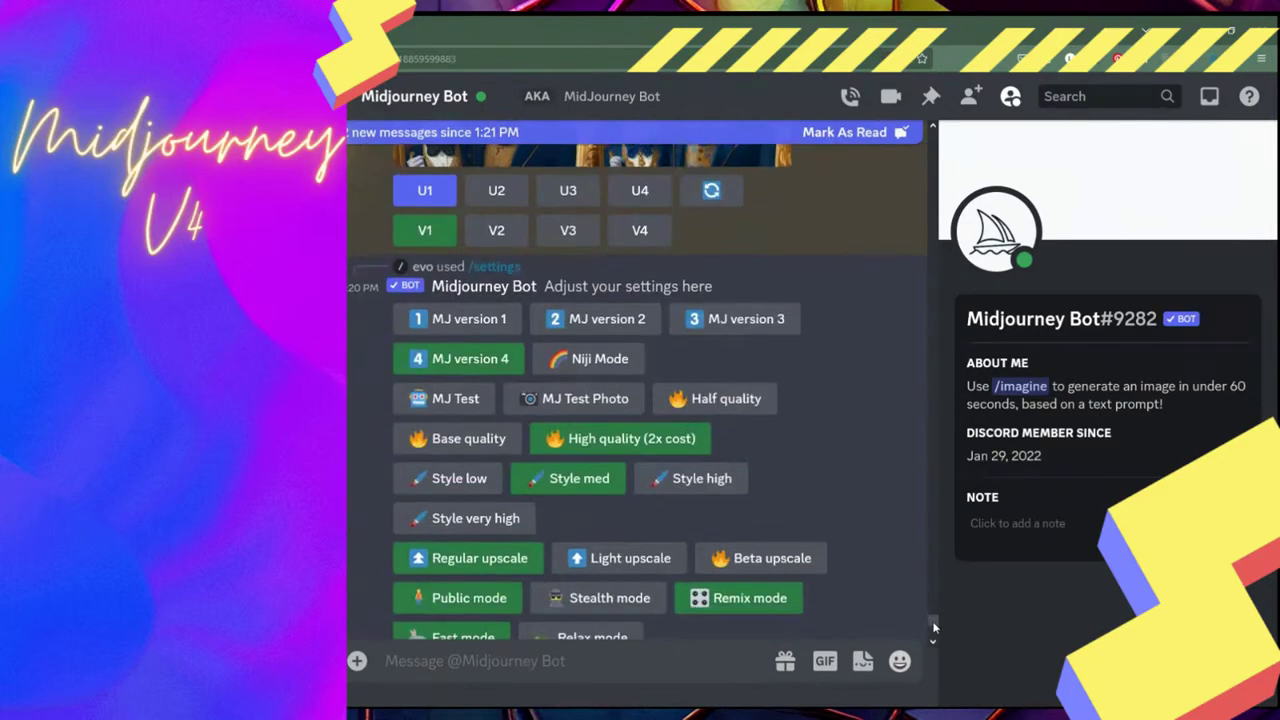
Upscale the fourth and first images of the new blue portraiture variations grid
scroll(937, 636, "down", 1)
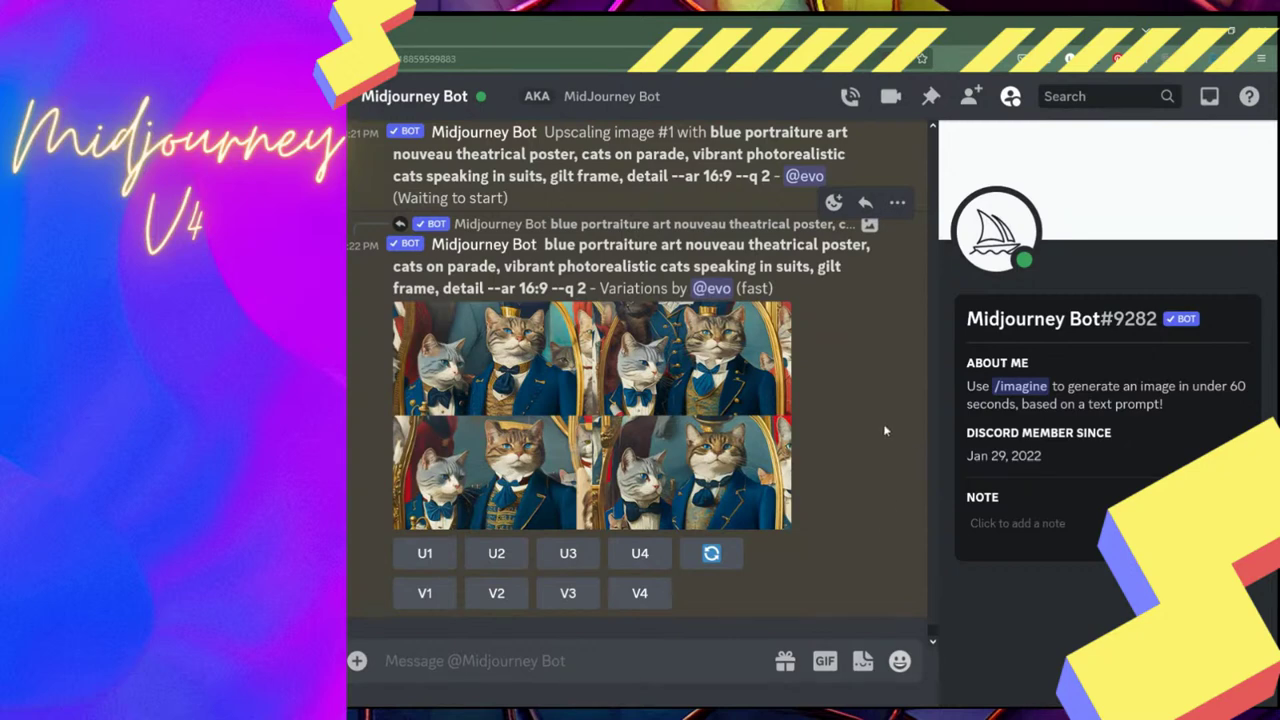
left_click(639, 555)
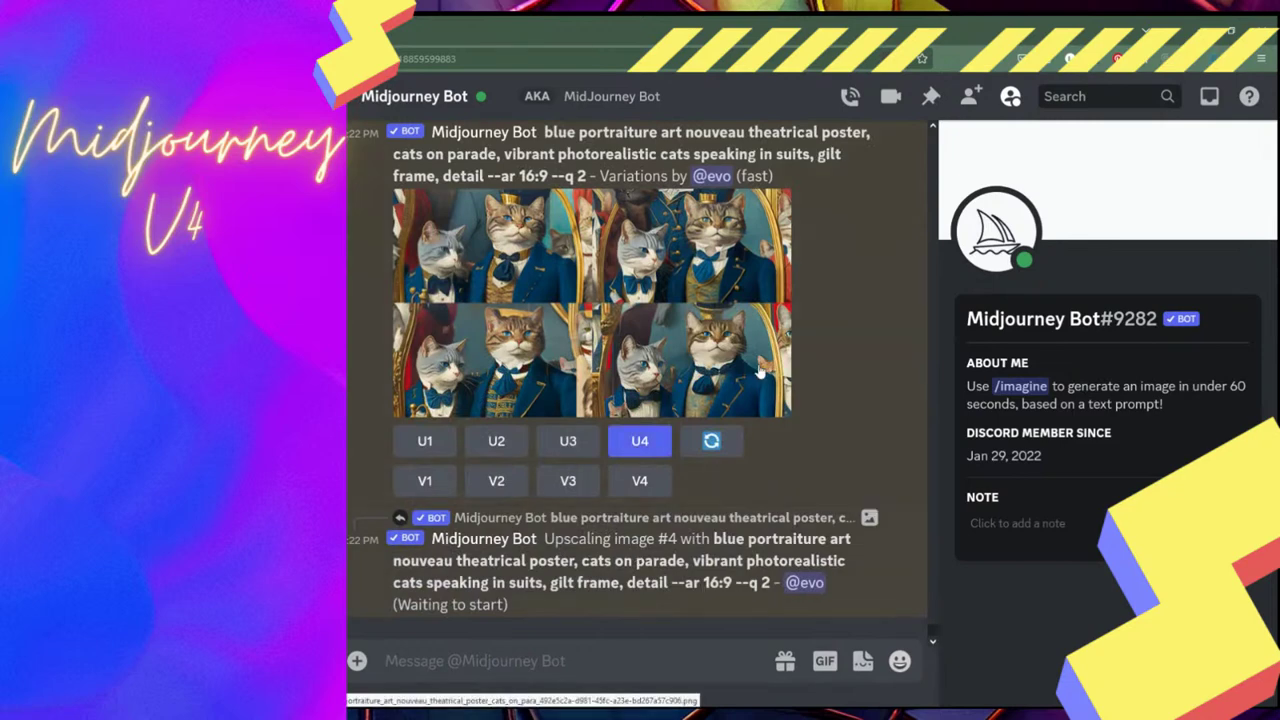
left_click(425, 443)
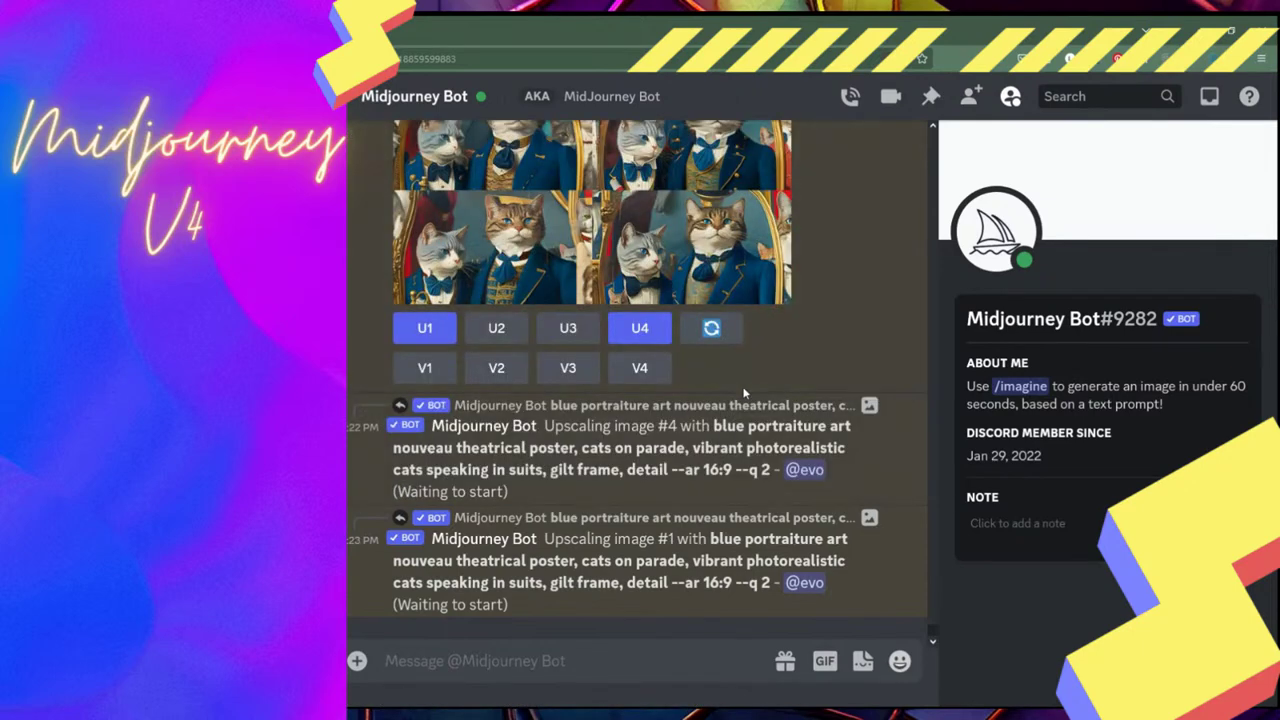
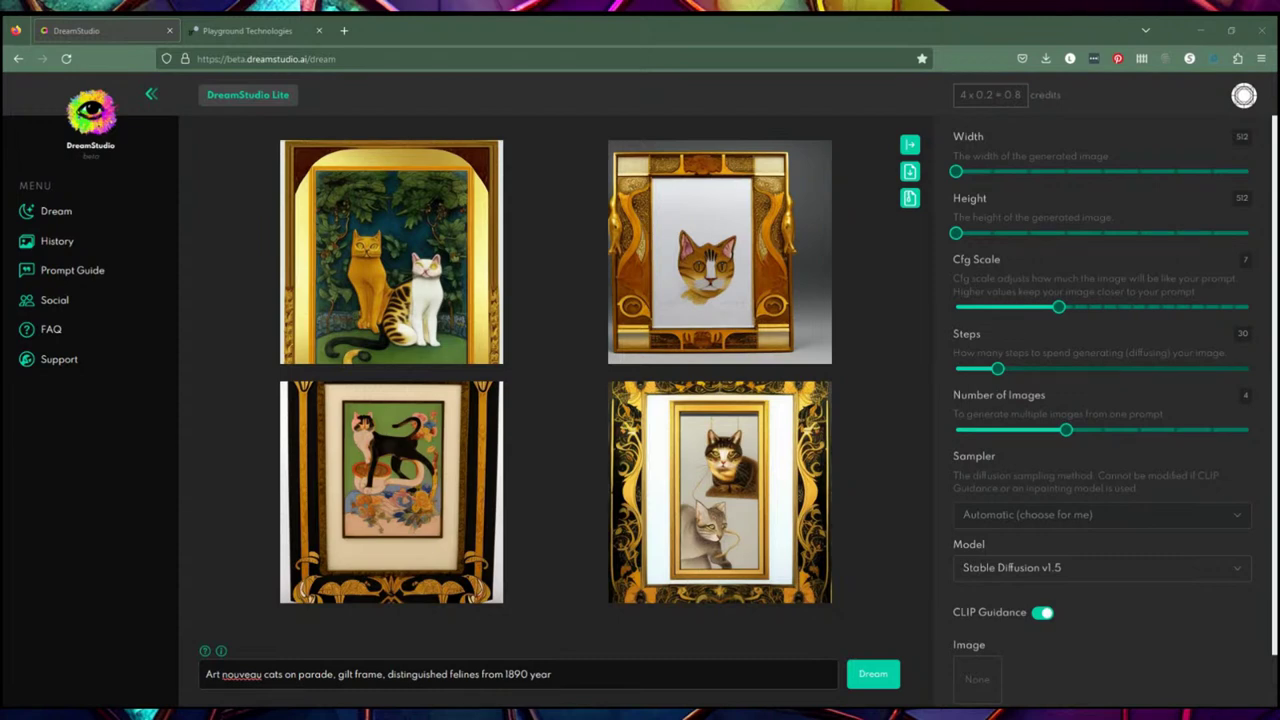
In DreamStudio, replace the prompt with "blue portraiture art nouveau theatrical poster, cats on parade, vibrant photorealistic cats speaking in suits, gilt frame, detail, 1890 year"
left_click_drag(560, 677, 164, 680)
type("blue portraiture art nouveau theatrical poster, cats on parade, vibrant photorealistic cats speaking in suits, gilt frame, detail")
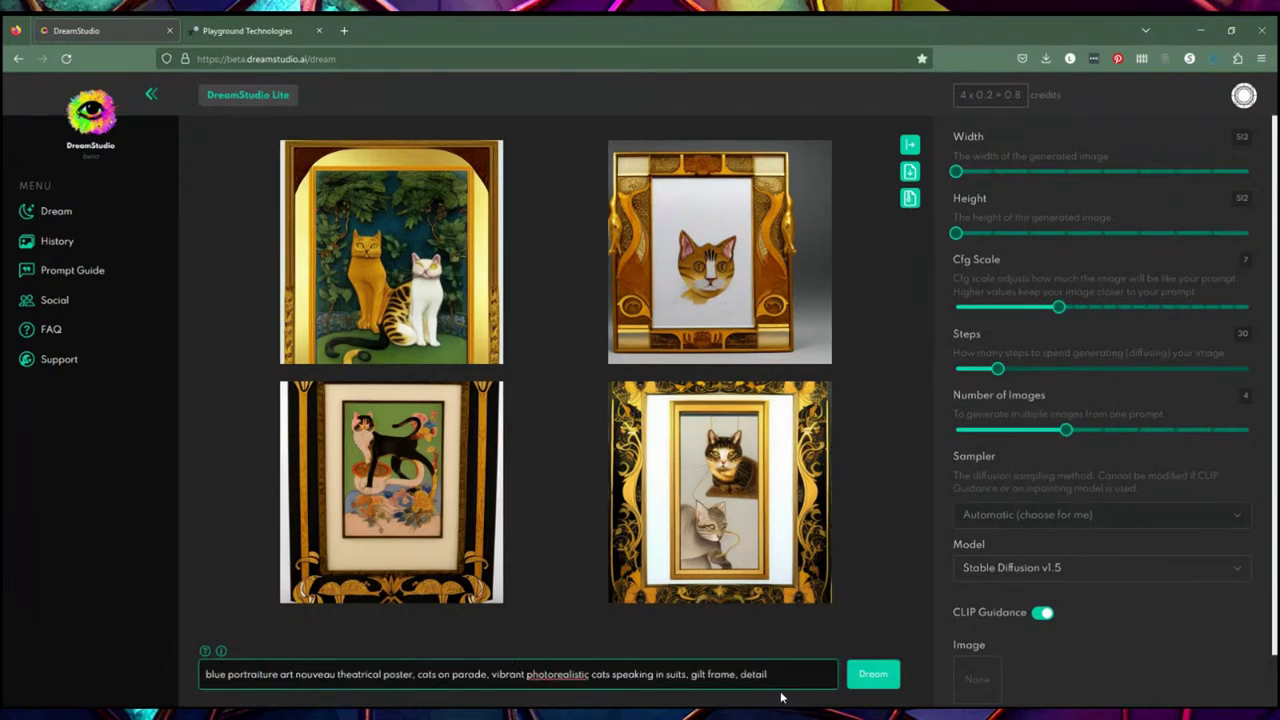
type("890 year")
Set the generated image size to a width of 1024 and a height of 768
mouse_move(957, 233)
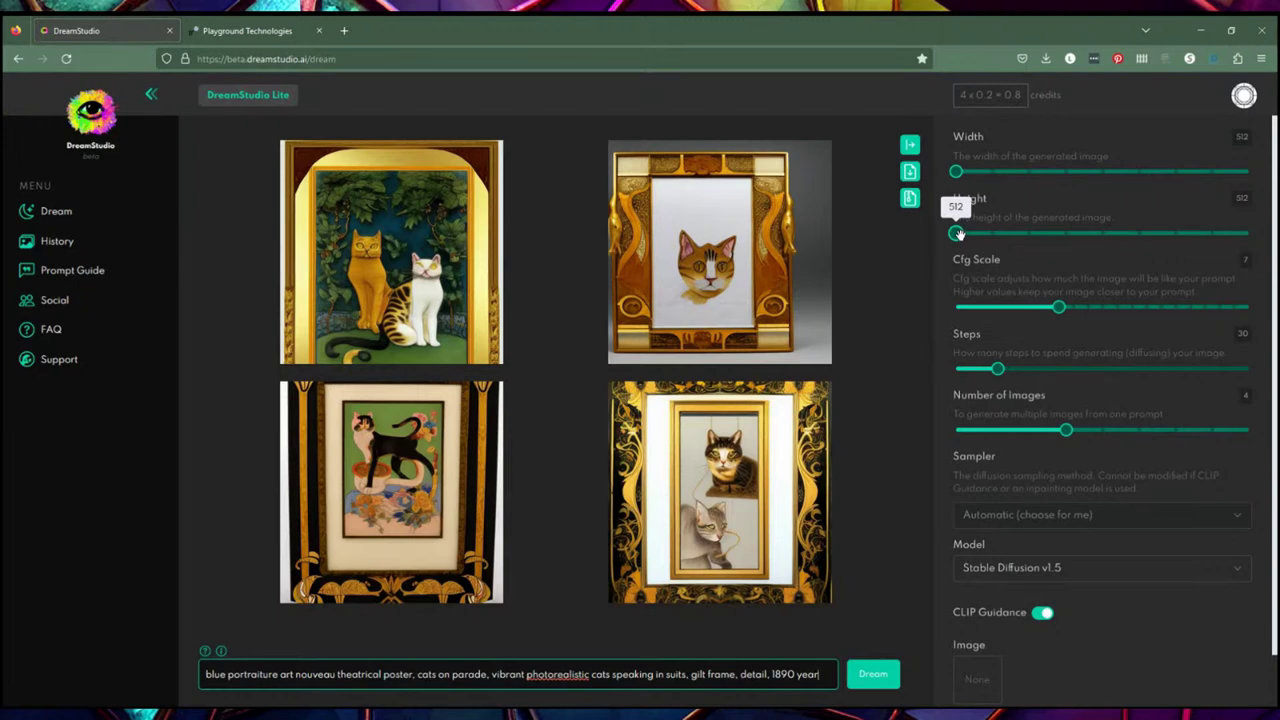
left_click(957, 233)
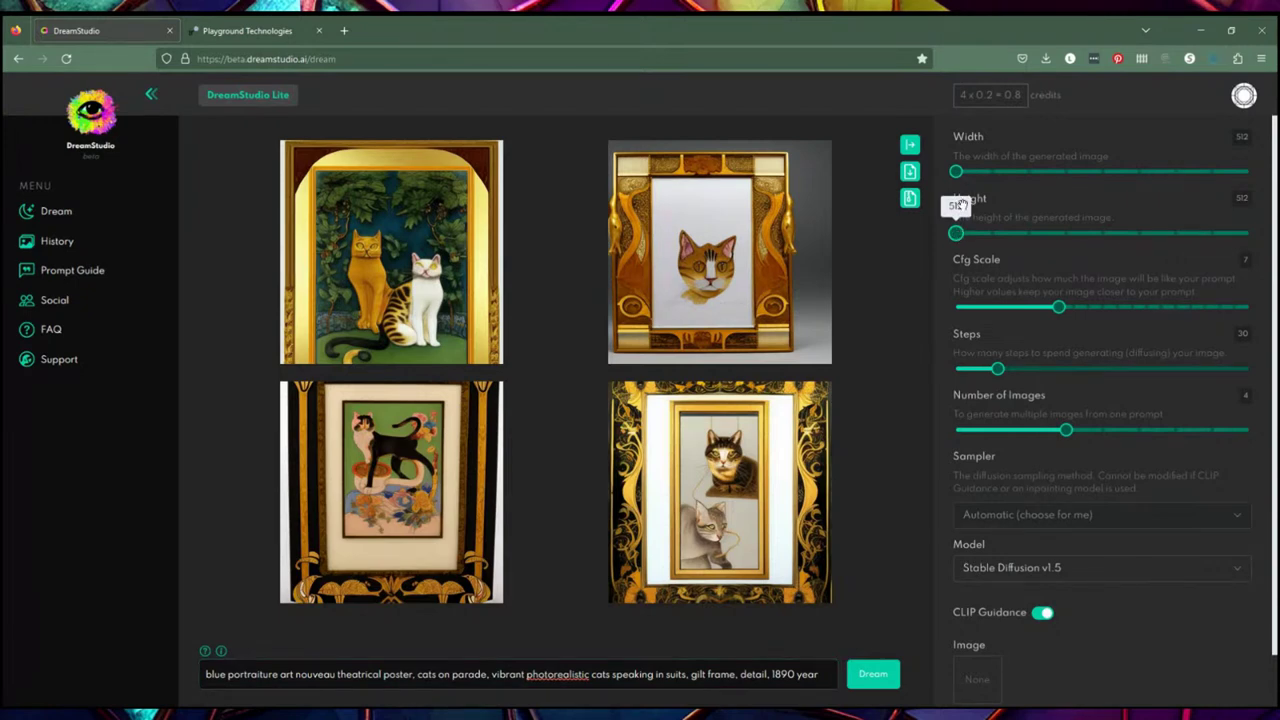
left_click_drag(956, 171, 1134, 188)
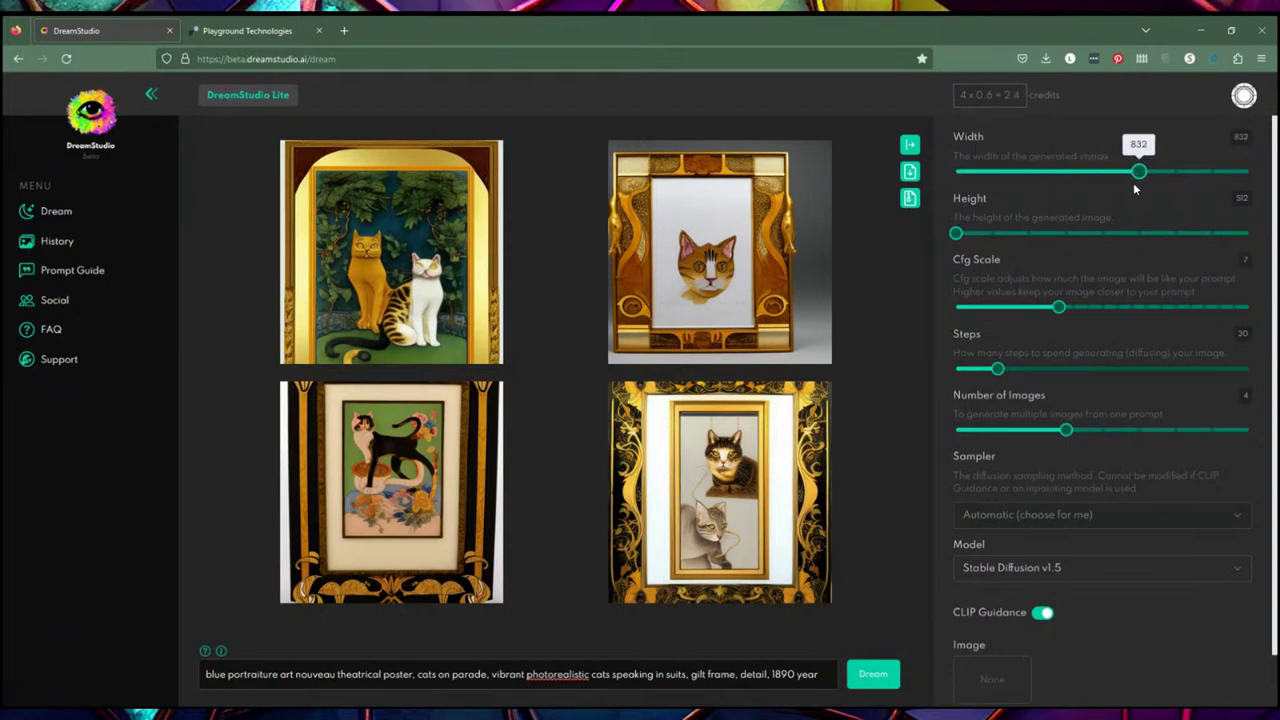
left_click_drag(956, 233, 991, 234)
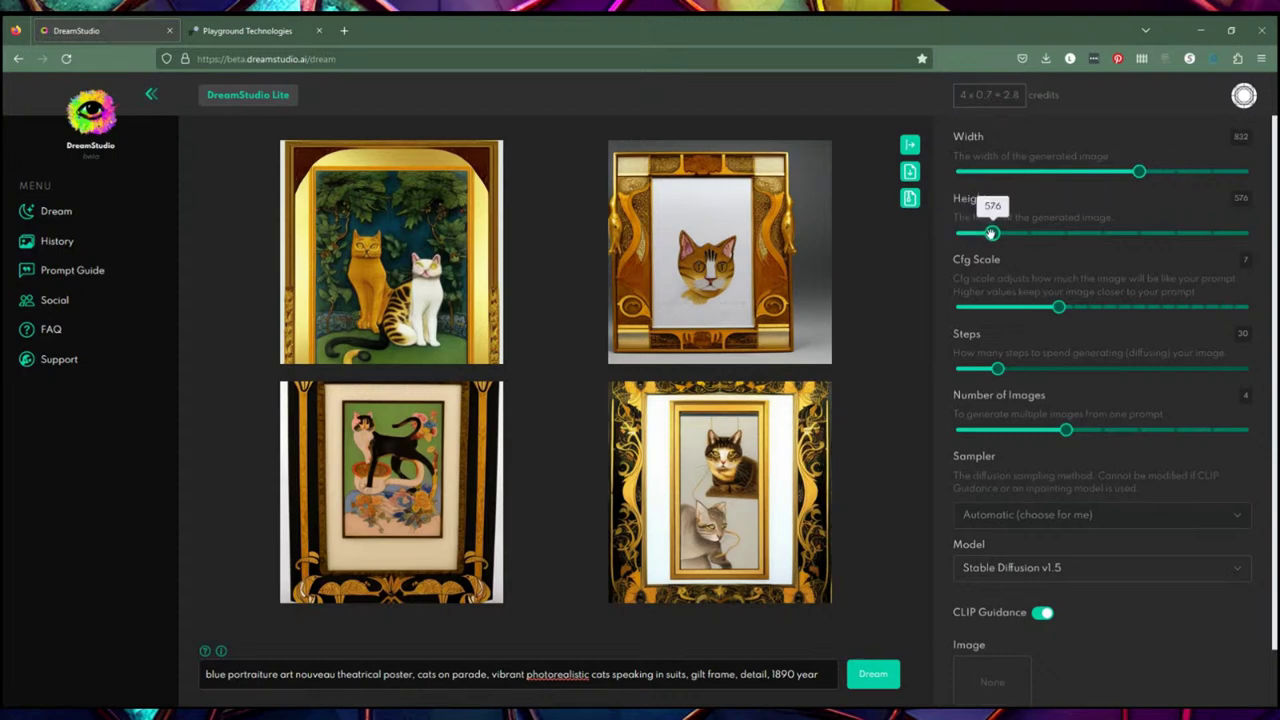
mouse_move(1136, 170)
left_click_drag(1136, 170, 1231, 177)
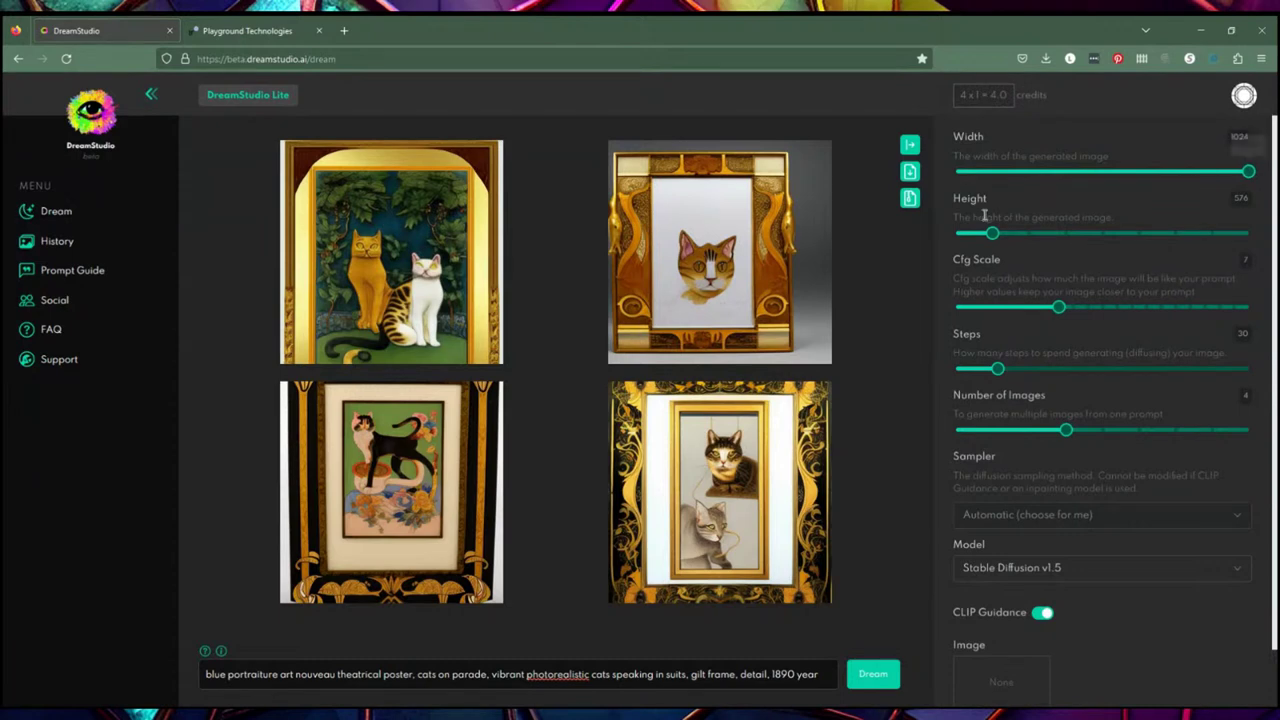
left_click_drag(992, 233, 1103, 234)
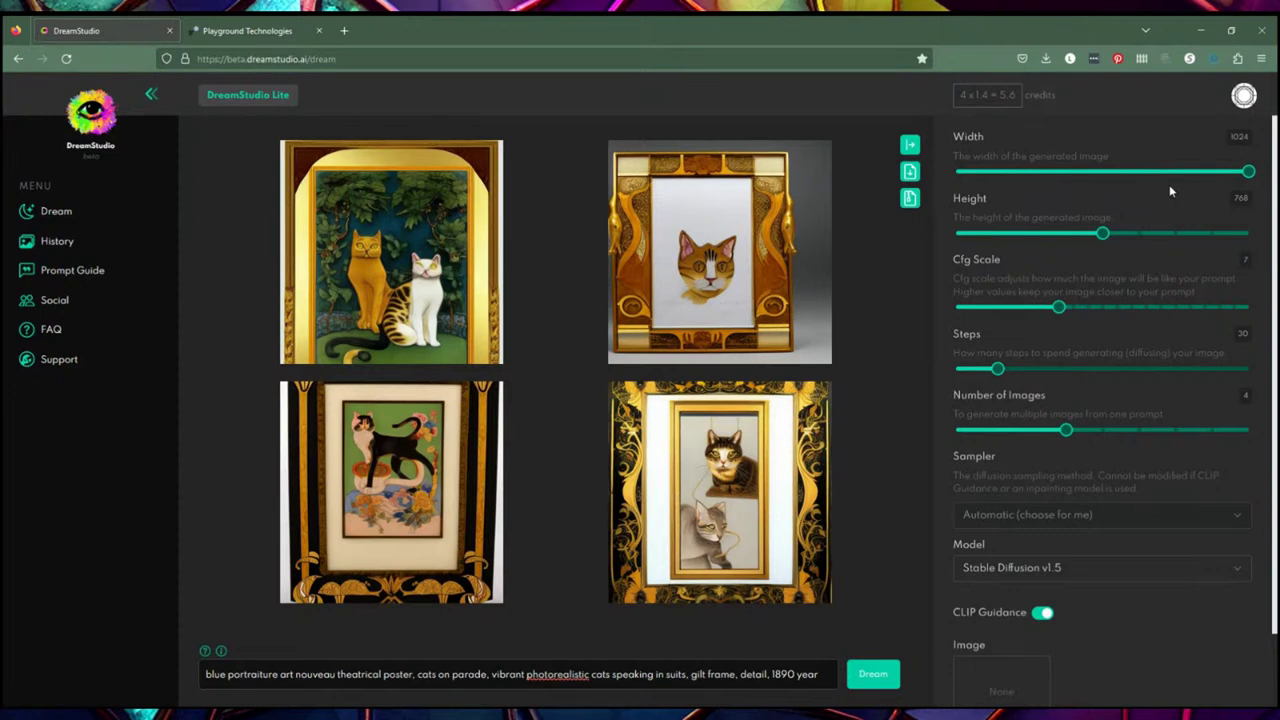
Set the Cfg Scale to 14, the Steps to 40 and the Number of Images to 2
left_click_drag(1276, 182, 1276, 222)
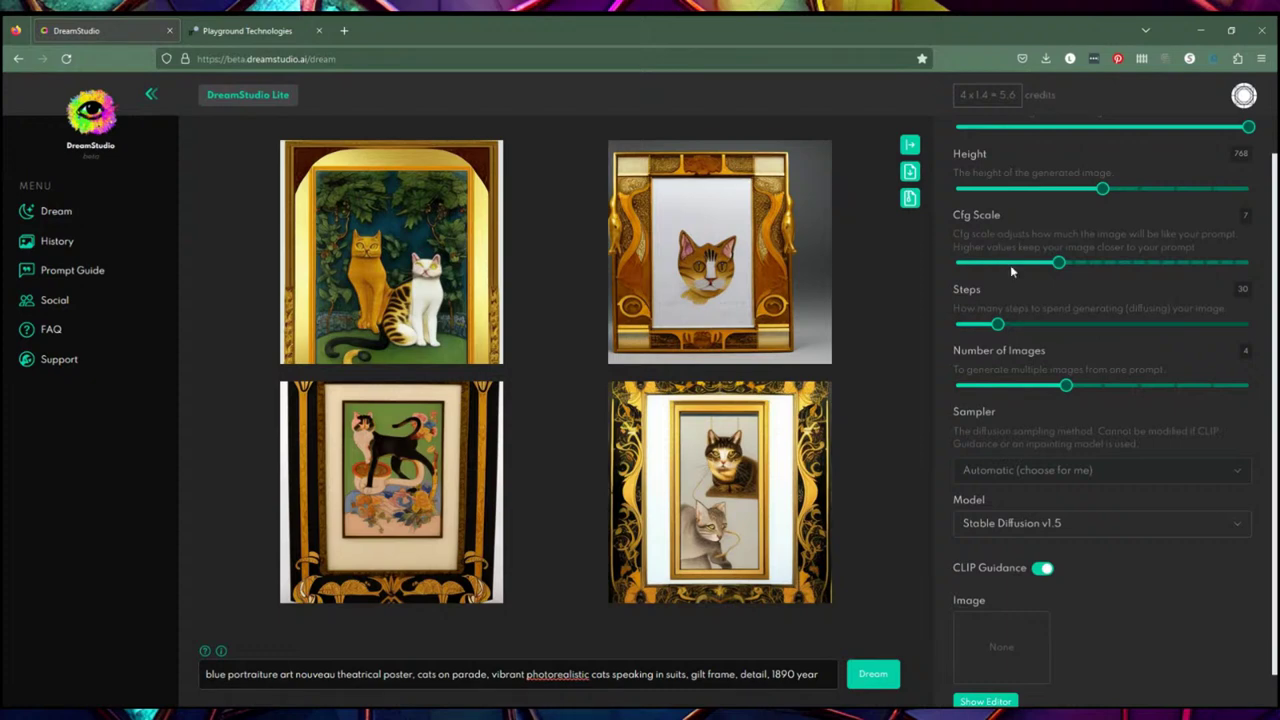
left_click_drag(1058, 262, 1160, 262)
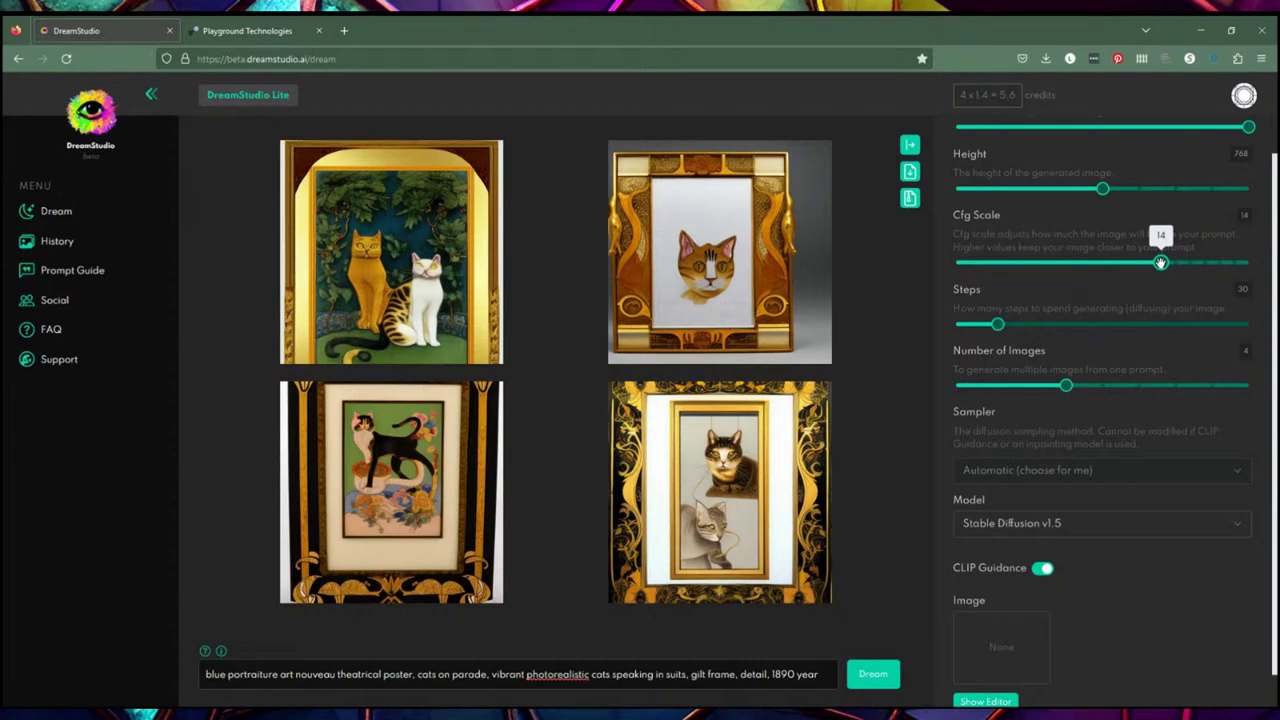
mouse_move(996, 325)
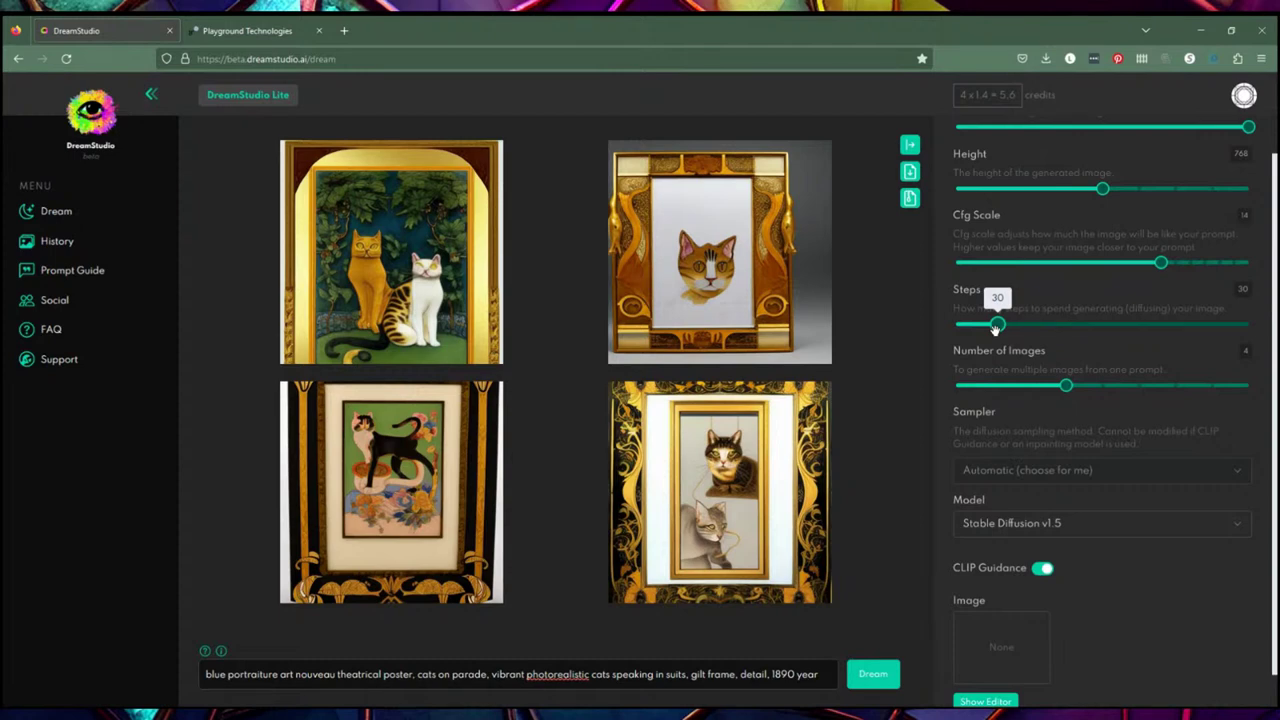
left_click_drag(996, 328, 1015, 336)
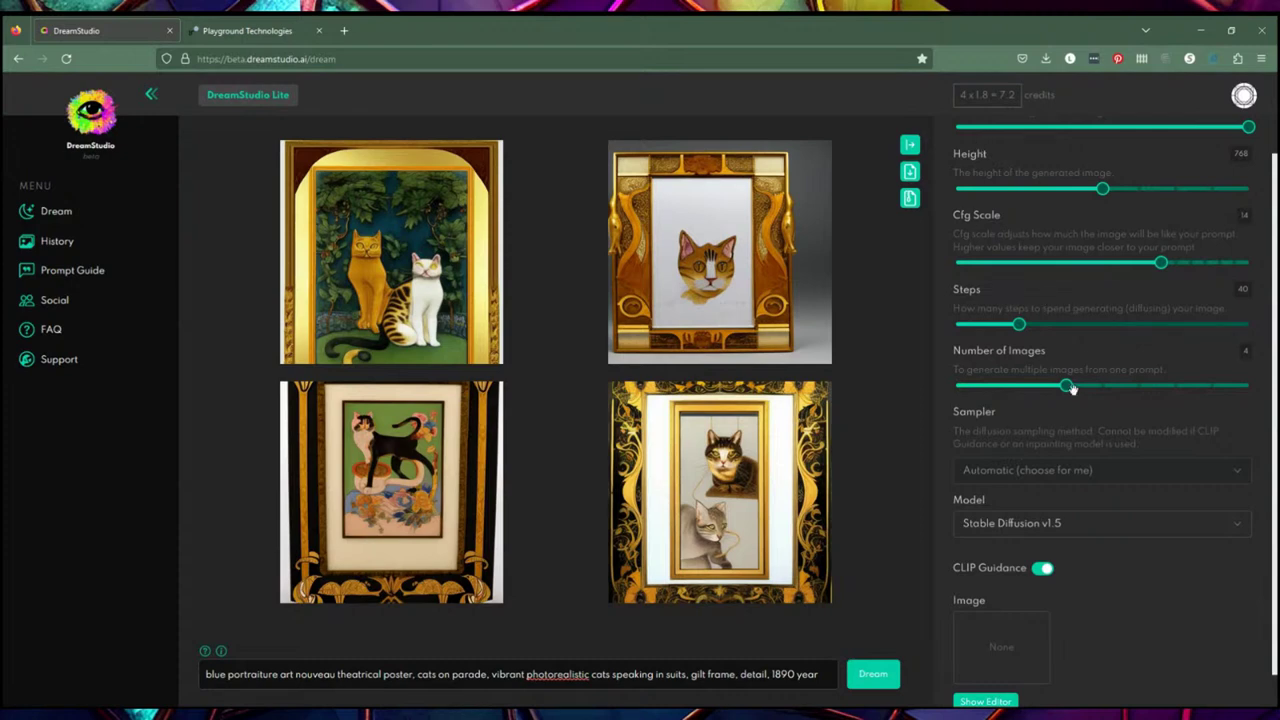
left_click_drag(1066, 385, 1030, 386)
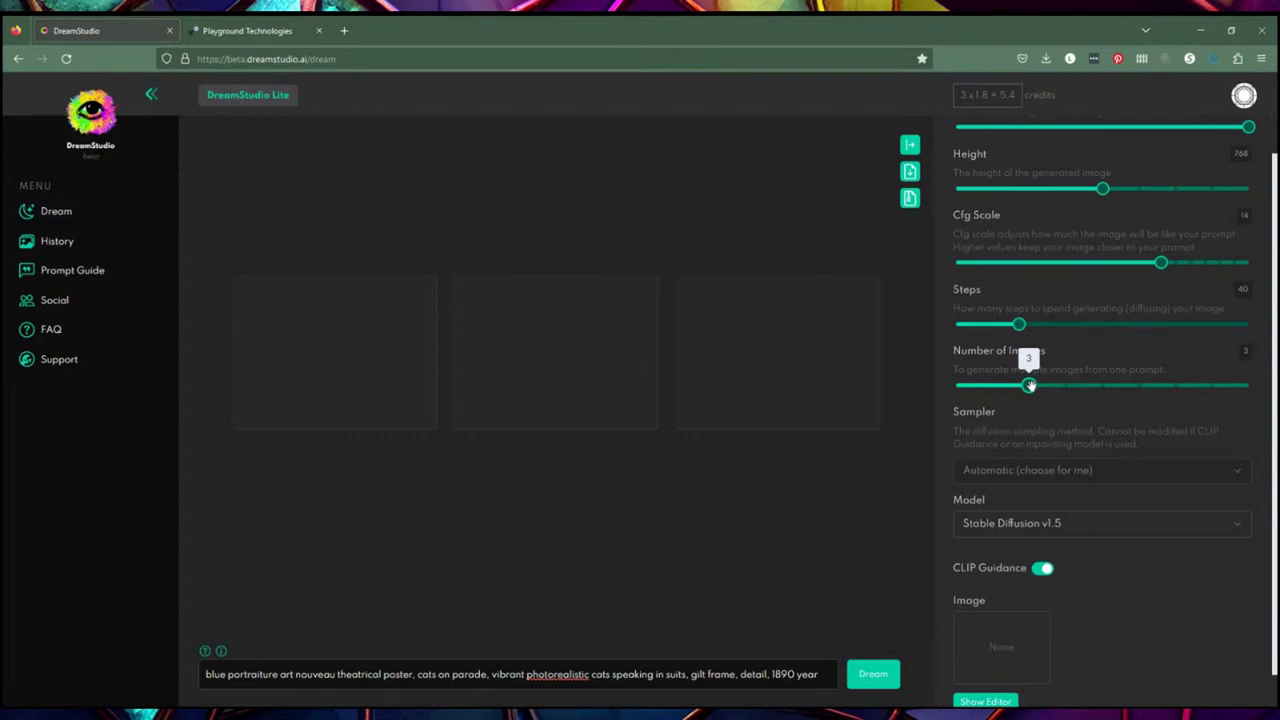
left_click_drag(1030, 386, 992, 386)
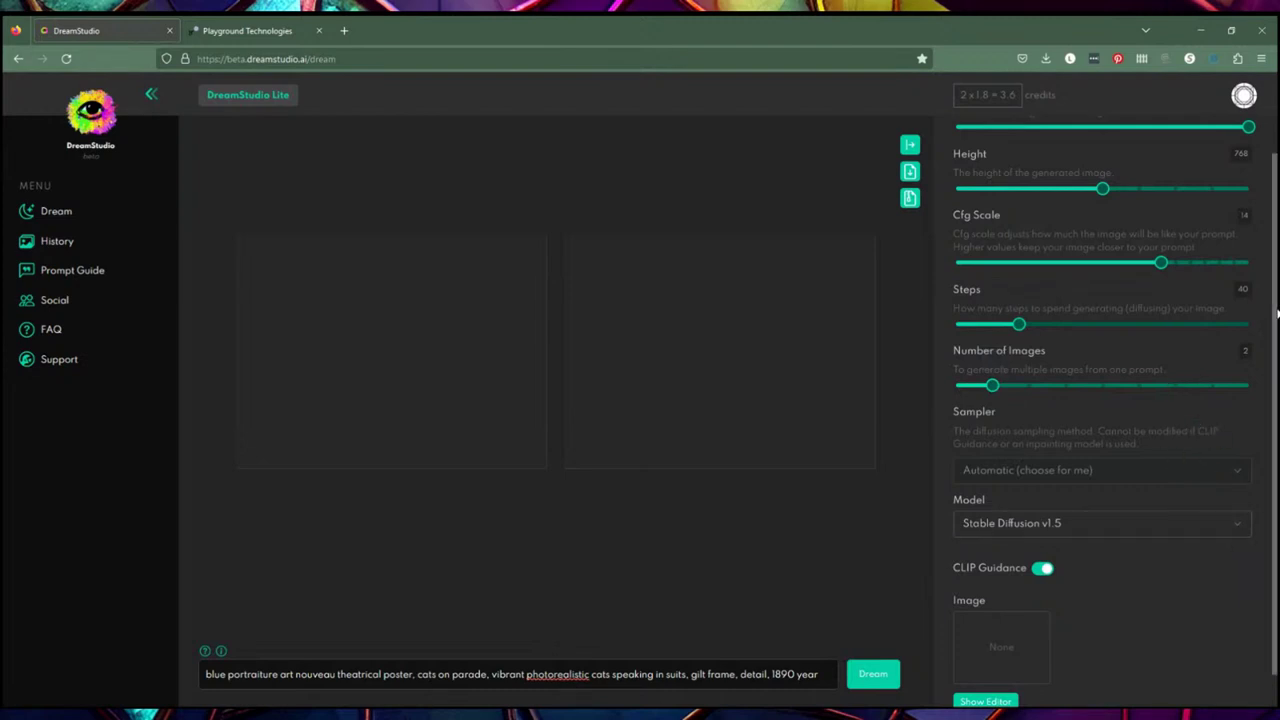
Select the Stable Diffusion v2.1 model and generate the images from the blue portraiture prompt
scroll(1277, 314, "down", 1)
left_click(1097, 489)
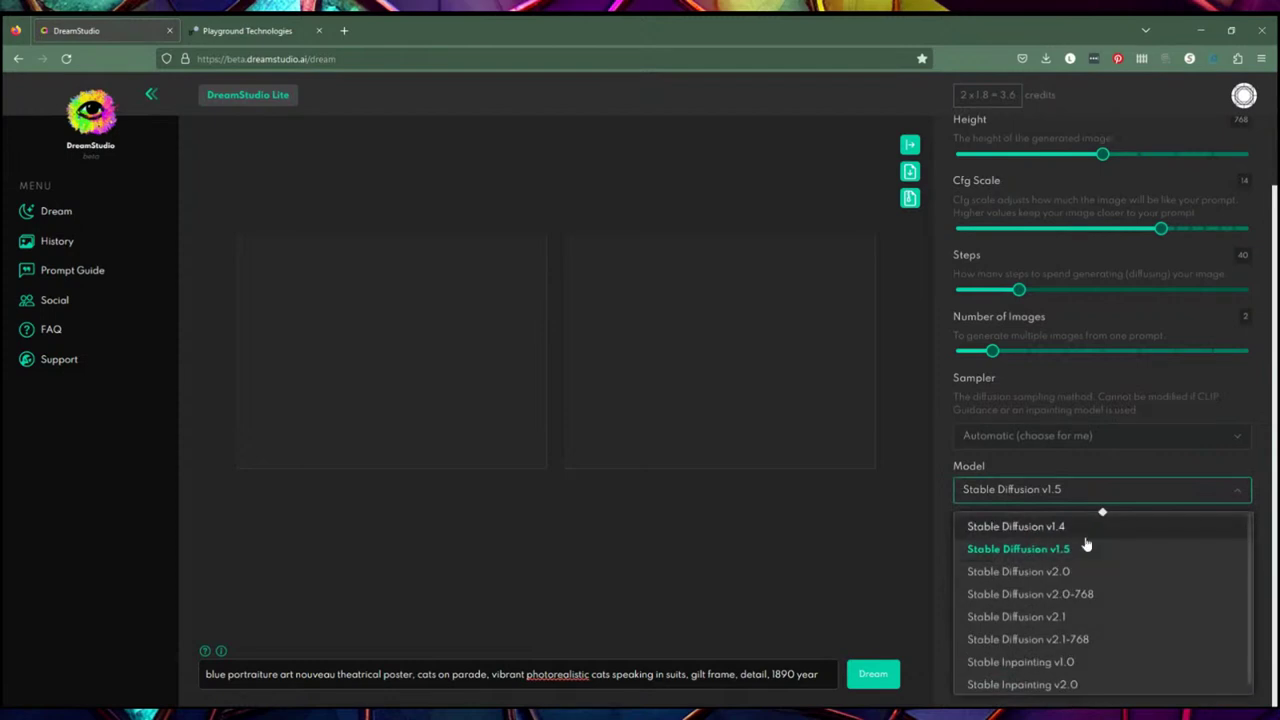
left_click(1070, 618)
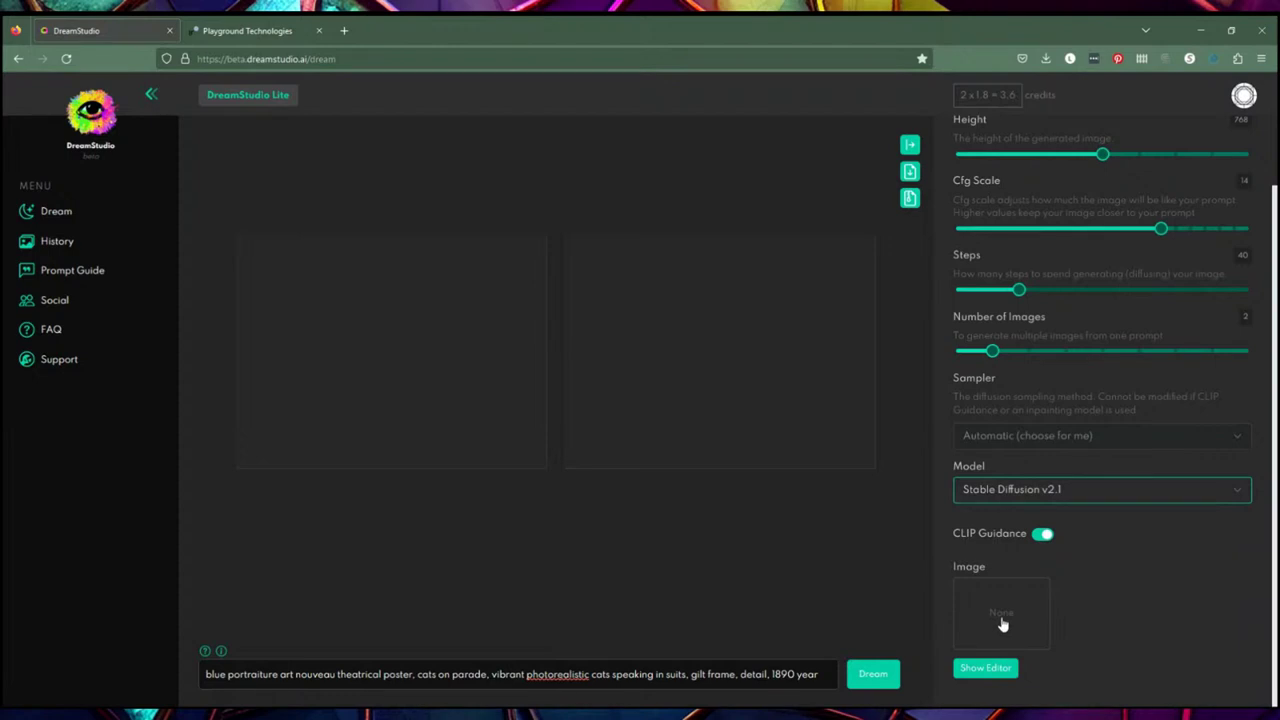
left_click(868, 680)
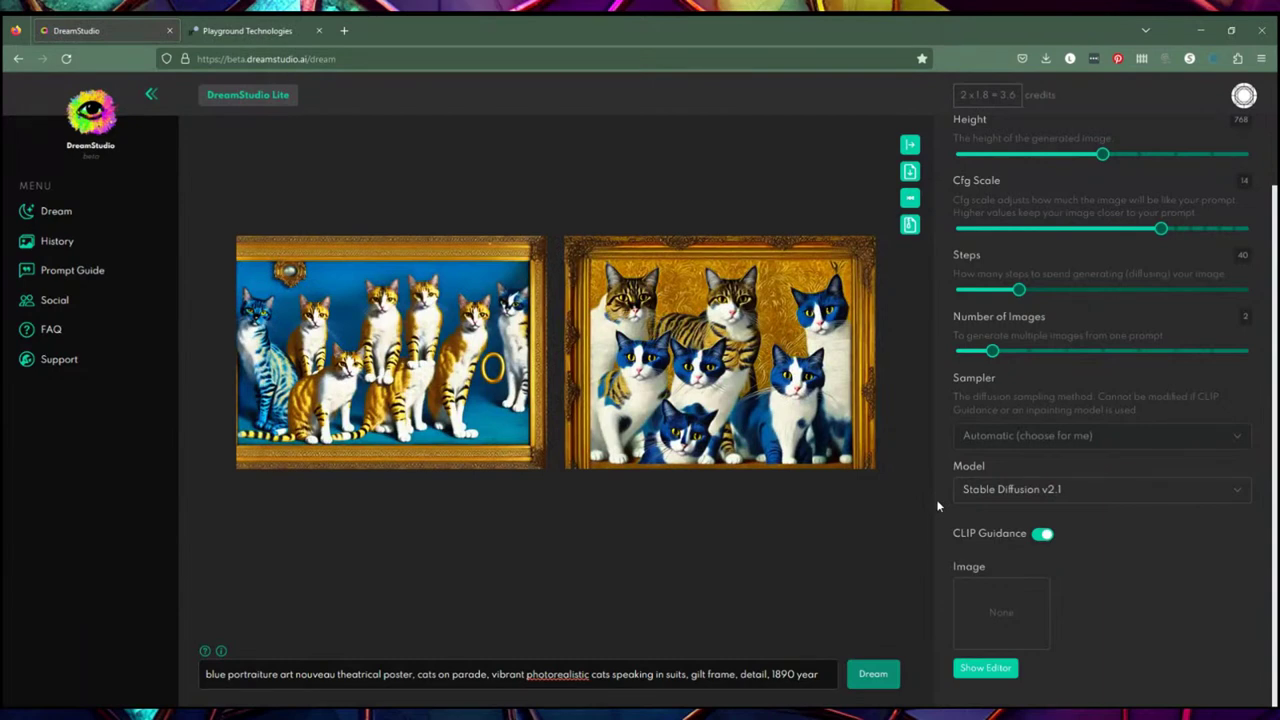
Remove the word "blue" from the start of the prompt
double_click(201, 673)
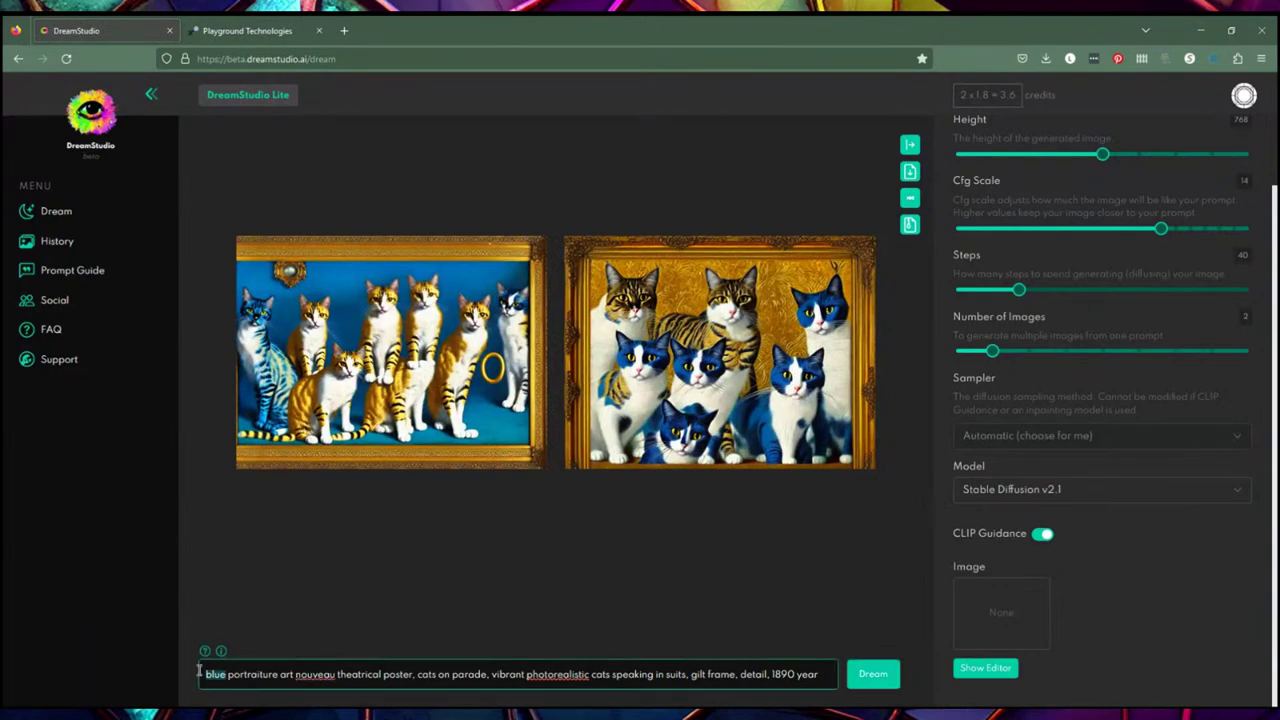
key("BackSpace")
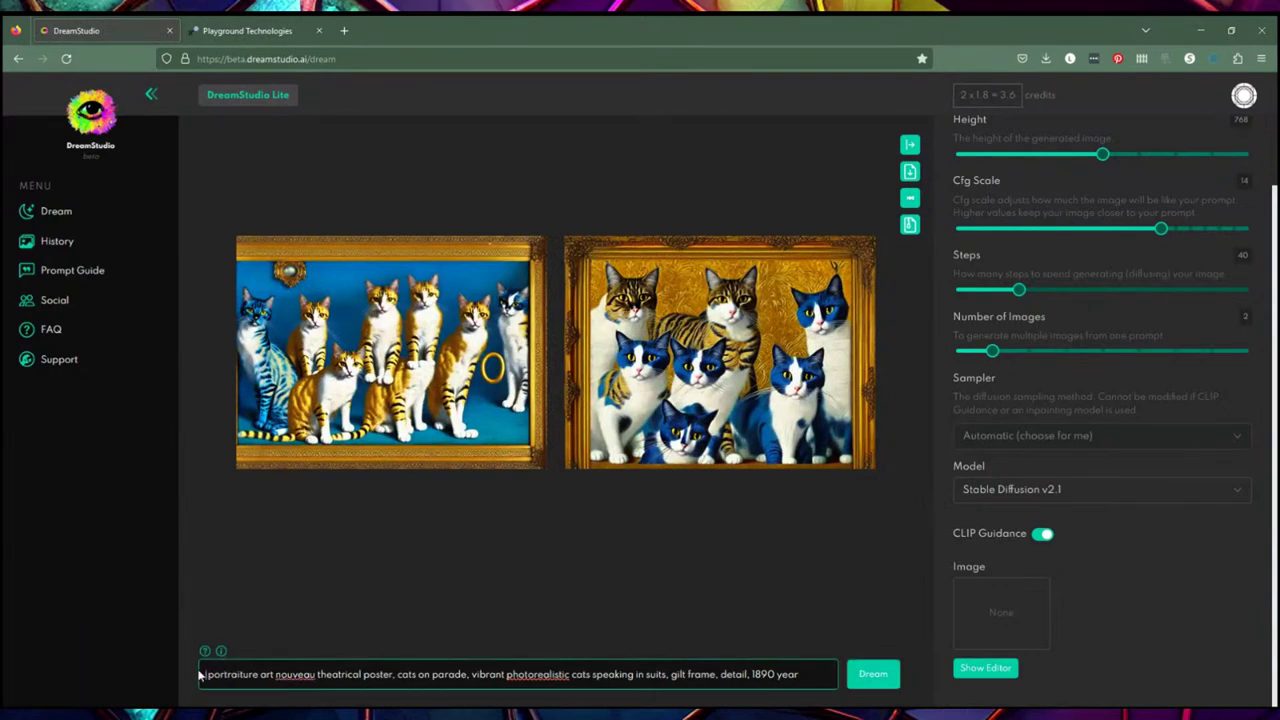
Upload the evo_blue_portraitrue art nouveau cats image from Downloads as the starting image and generate new images from it
left_click(995, 675)
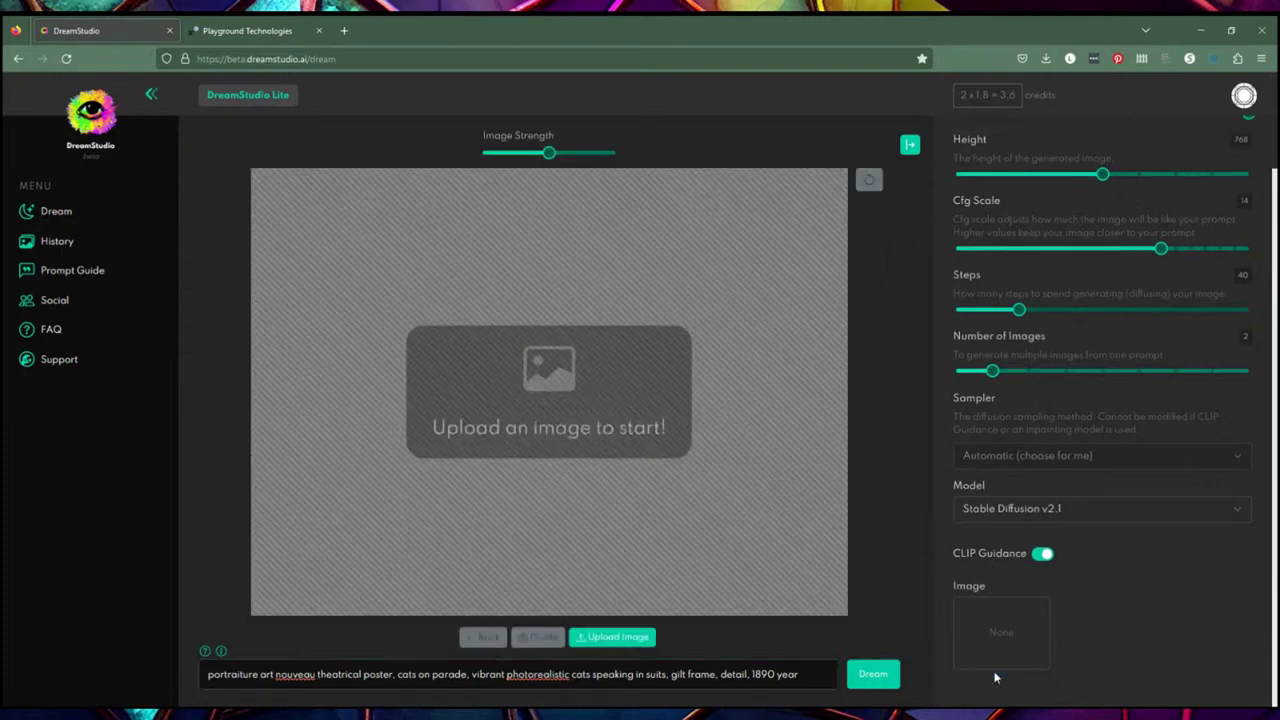
left_click(617, 638)
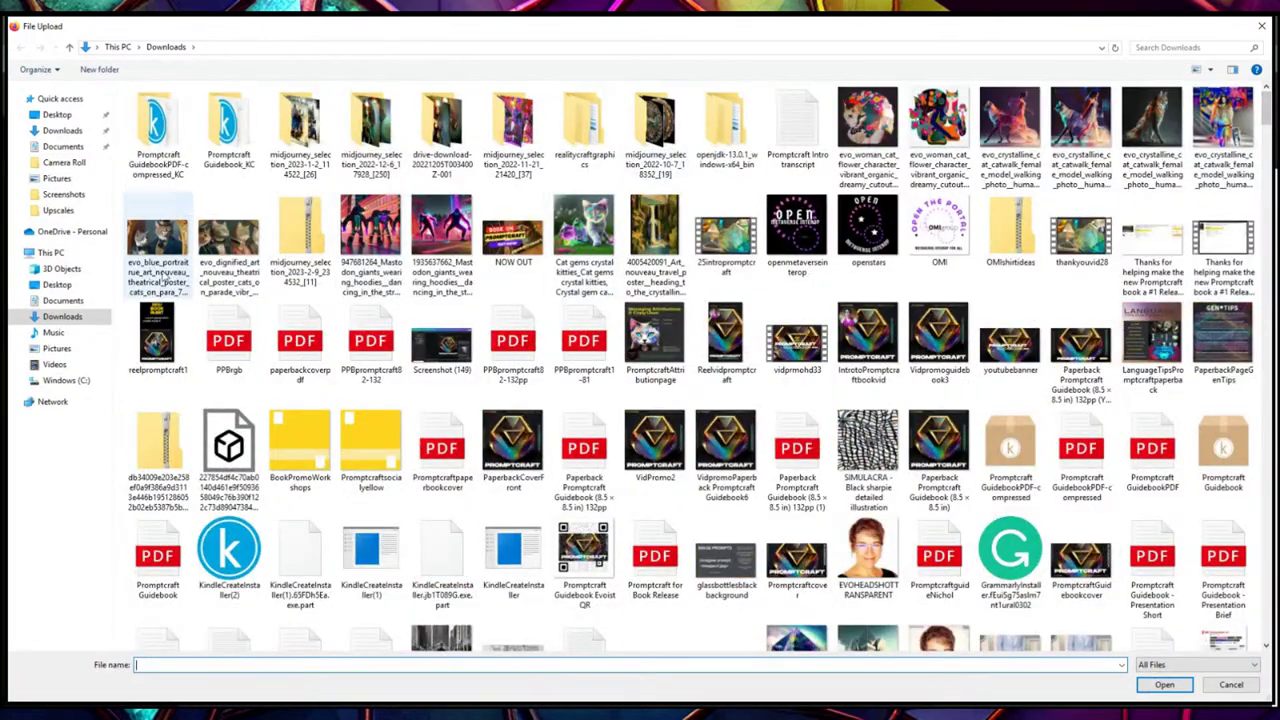
left_click(168, 232)
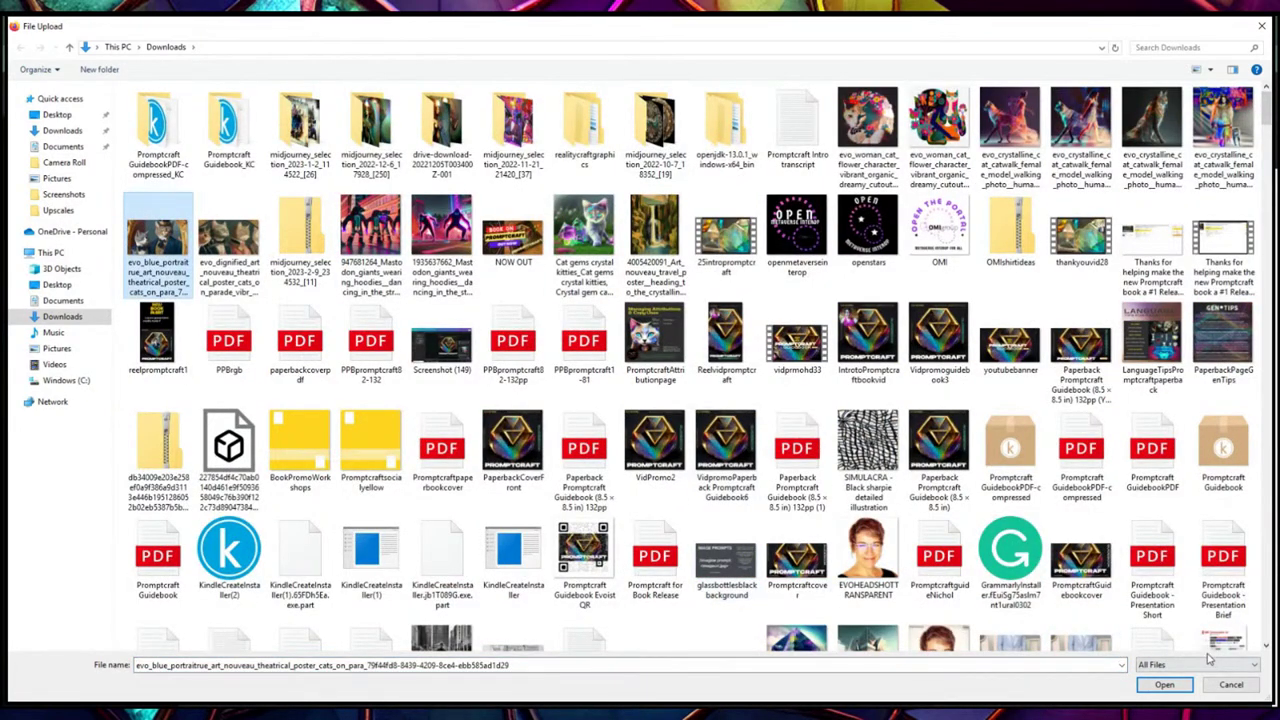
left_click(1166, 685)
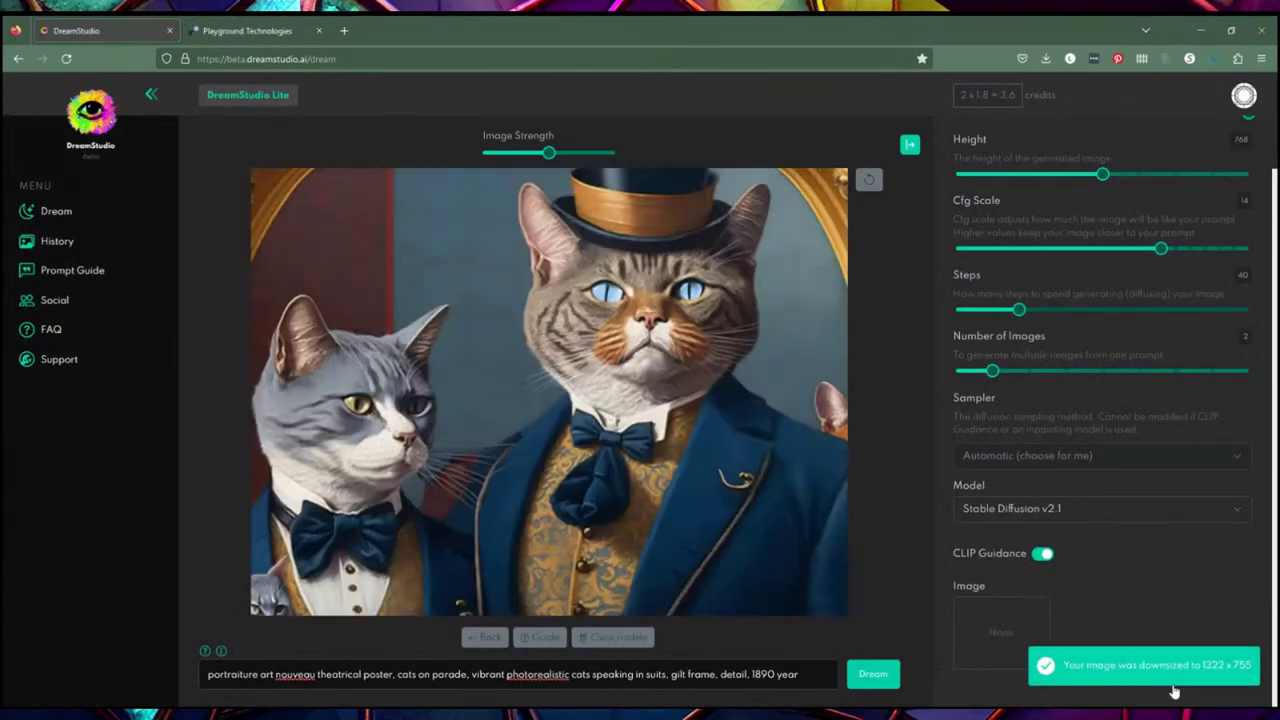
left_click(872, 674)
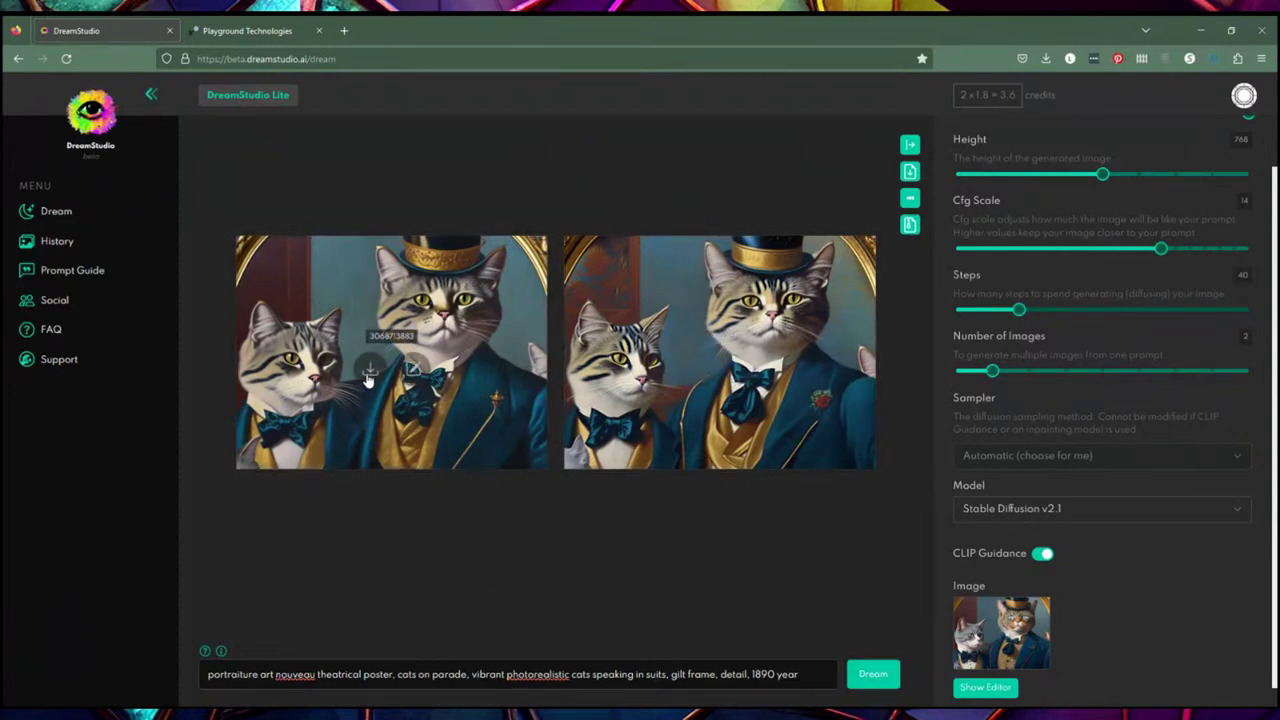
Download both of the generated images of the suited cats
left_click(368, 374)
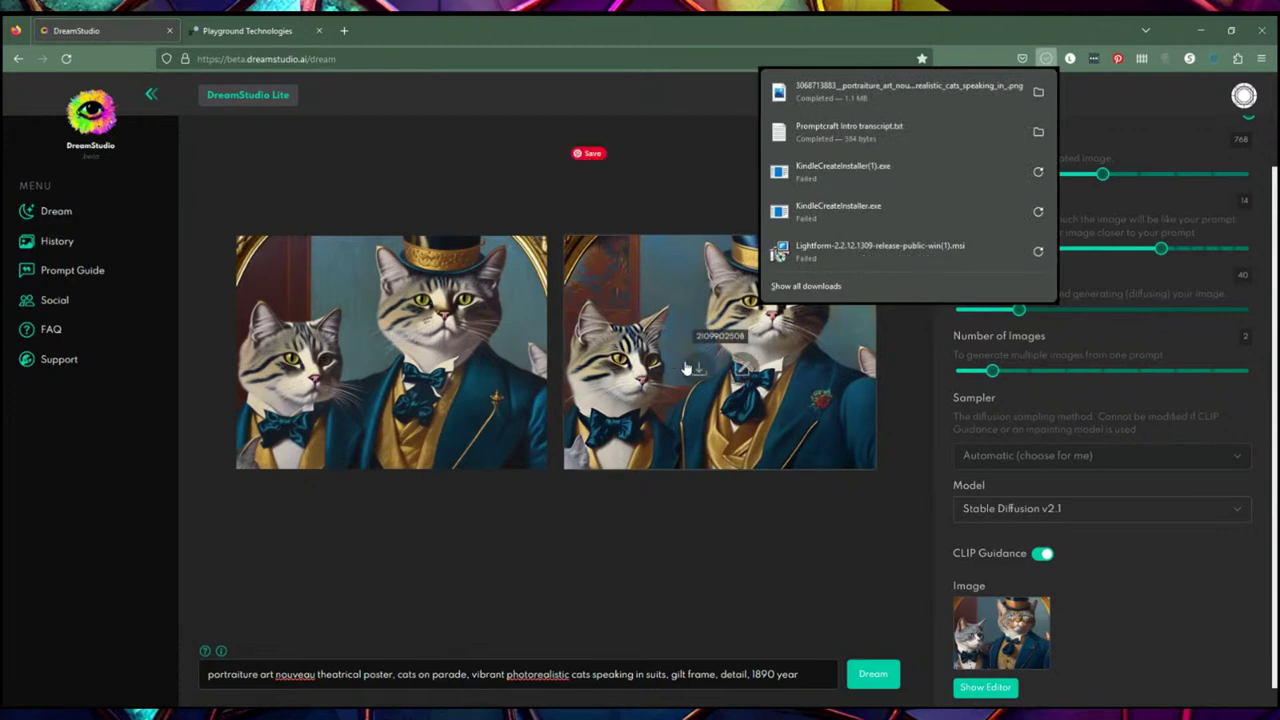
left_click(698, 369)
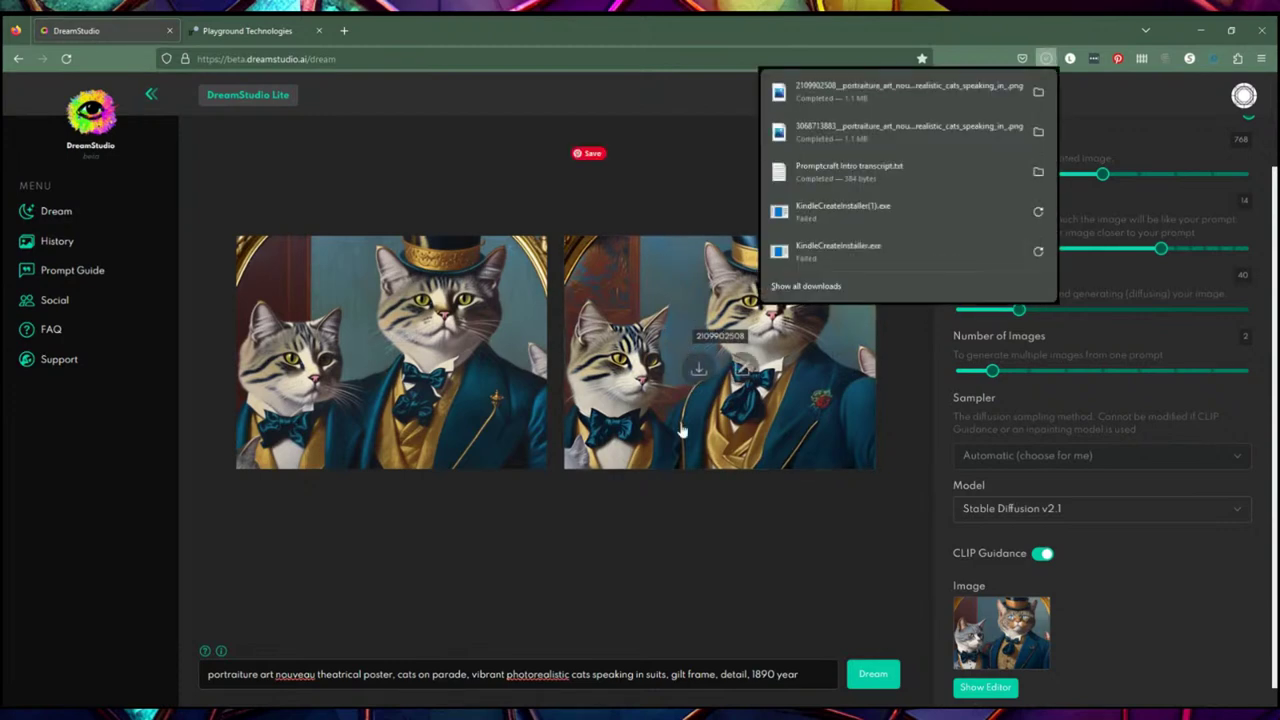
Use the second generated cat image as the starting image with Image Strength at about three quarters, and add "family" before "portraiture" in the prompt
left_click(743, 378)
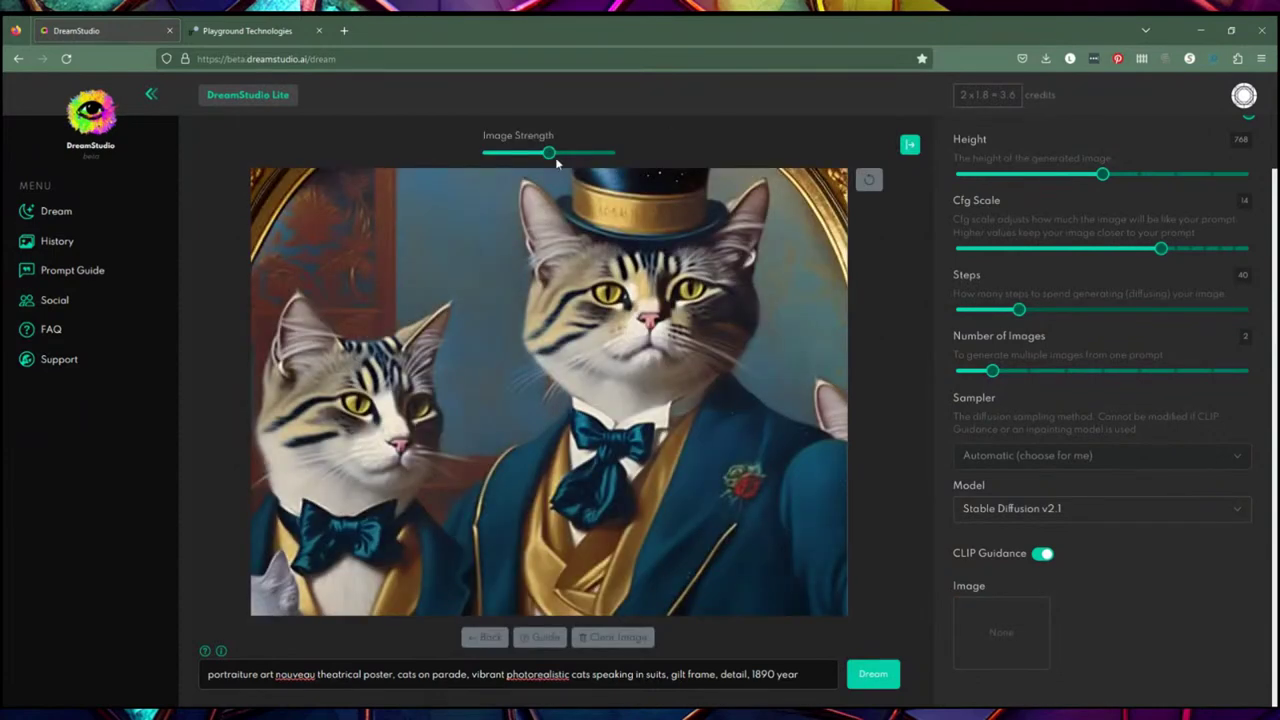
left_click_drag(550, 153, 579, 151)
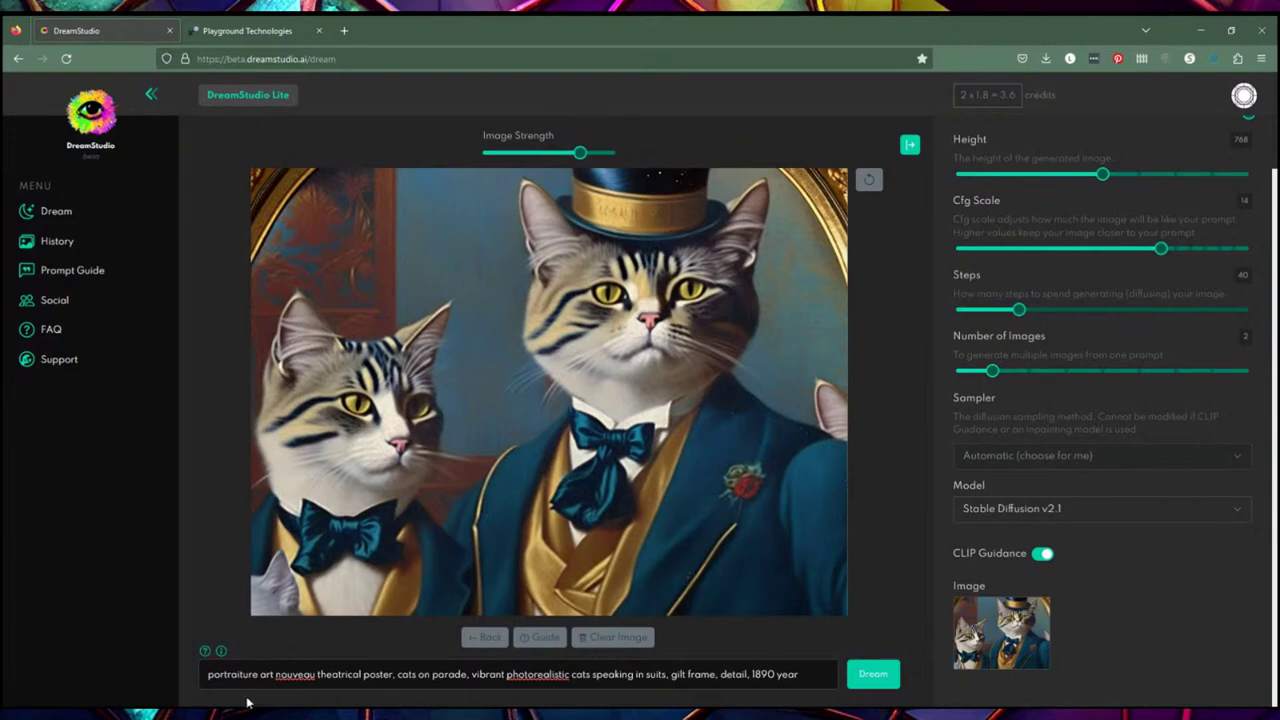
left_click(210, 675)
type("family")
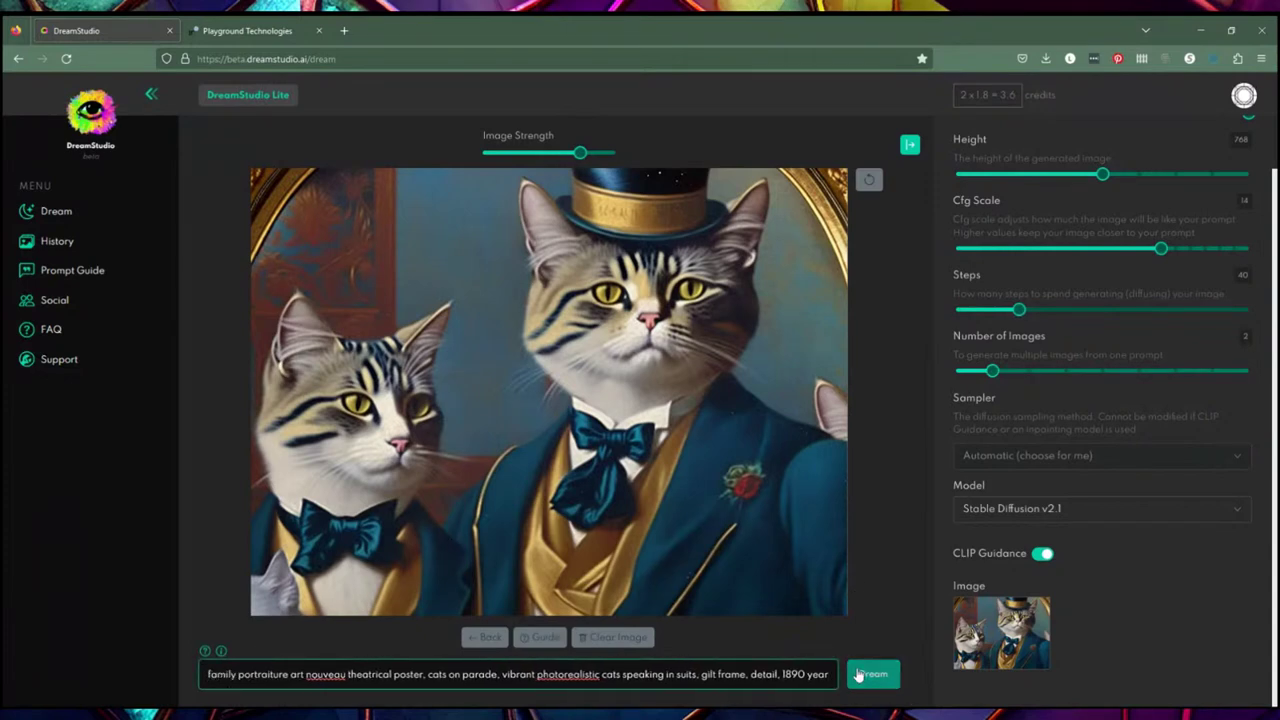
Lower the Image Strength to 35% and generate new images from the family portraiture prompt
left_click_drag(580, 152, 514, 152)
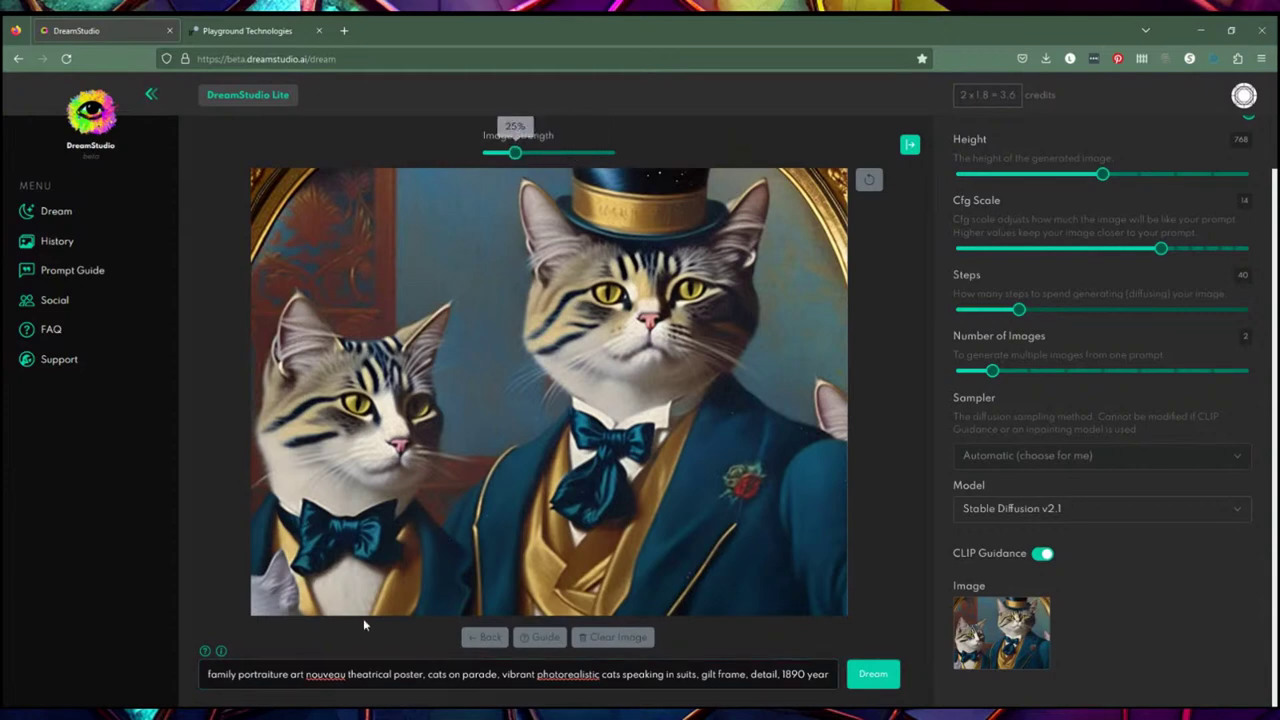
left_click(873, 673)
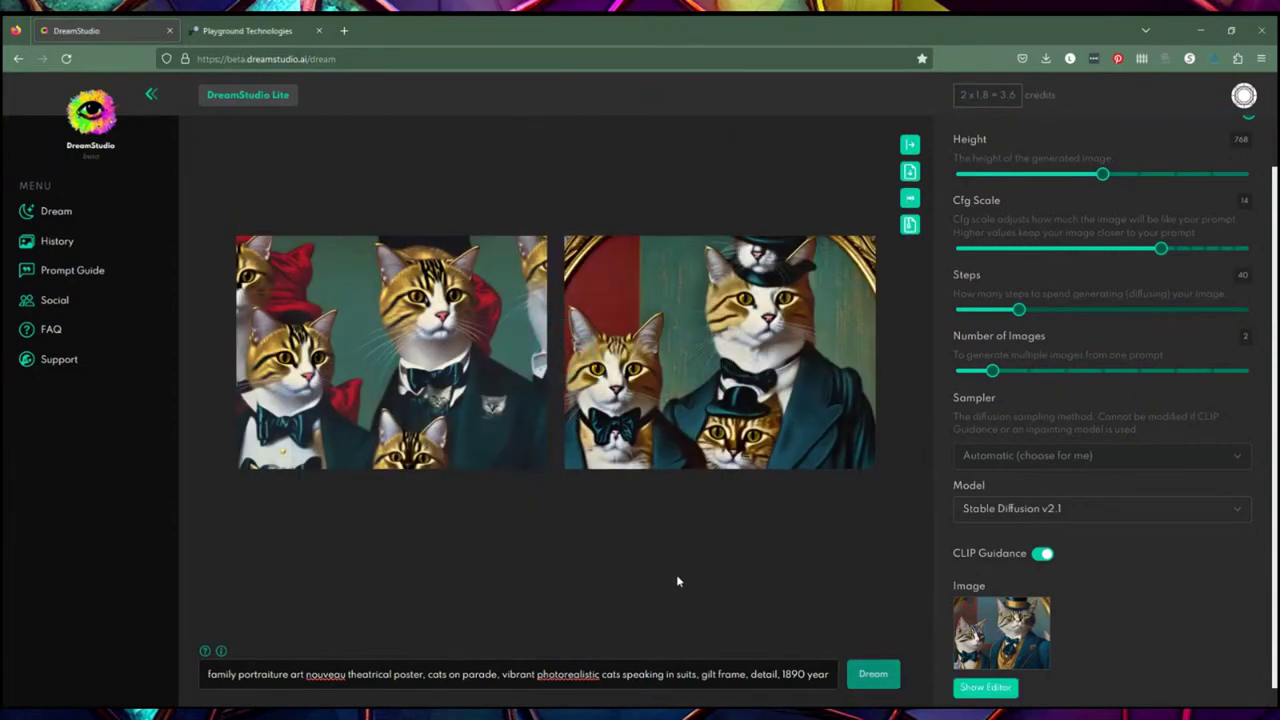
mouse_move(770, 277)
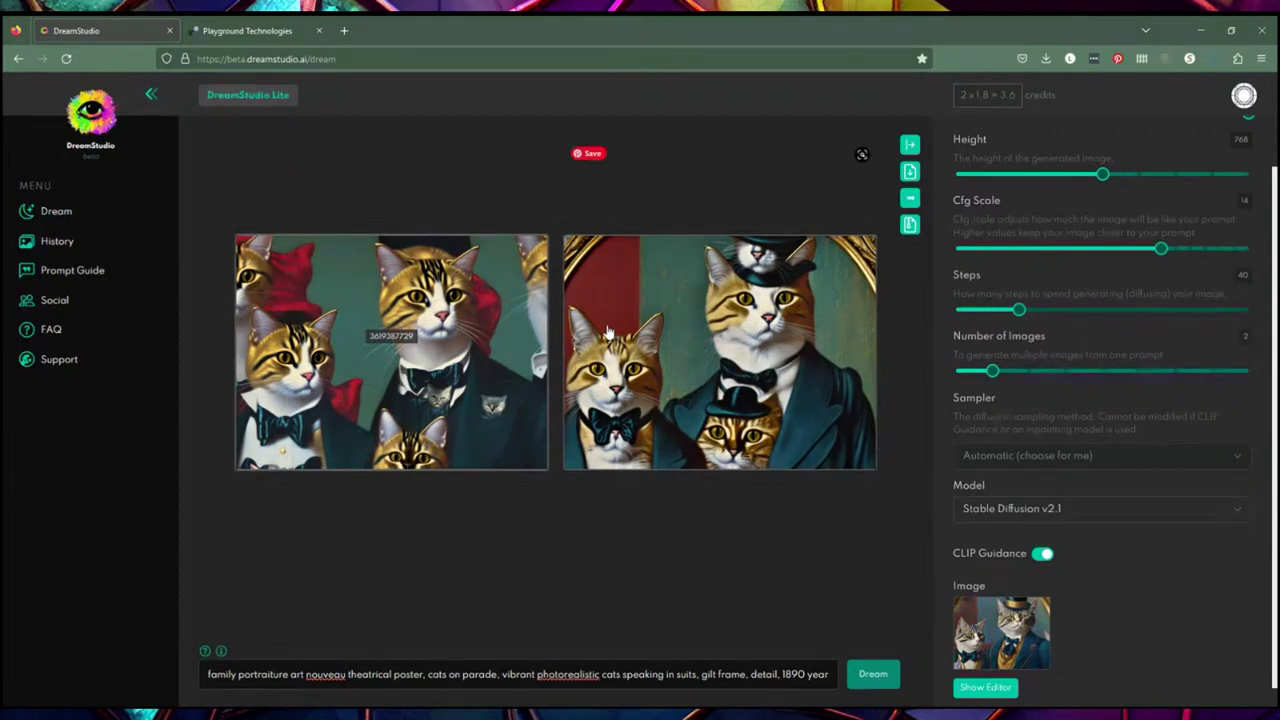
Insert ", realistic felines," between "family portraiture" and "art nouveau" in the prompt
left_click(306, 677)
key("Left")
key("Left")
key("Left")
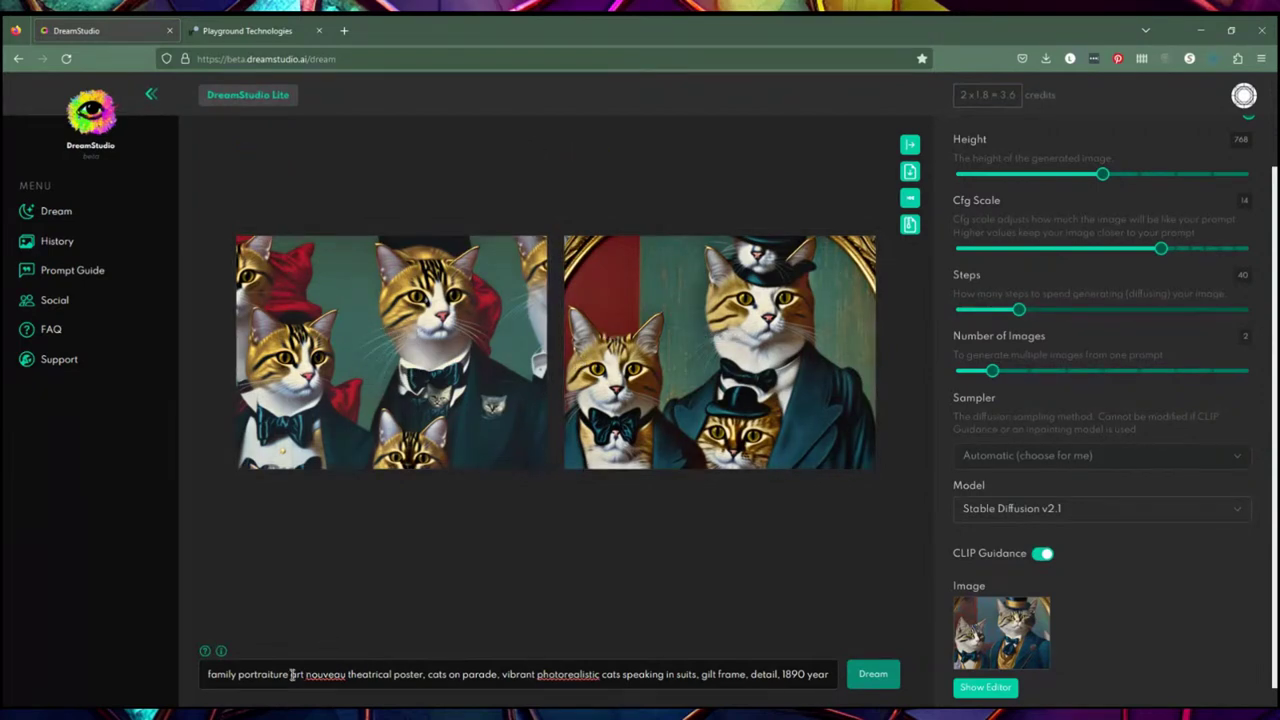
type(", realis")
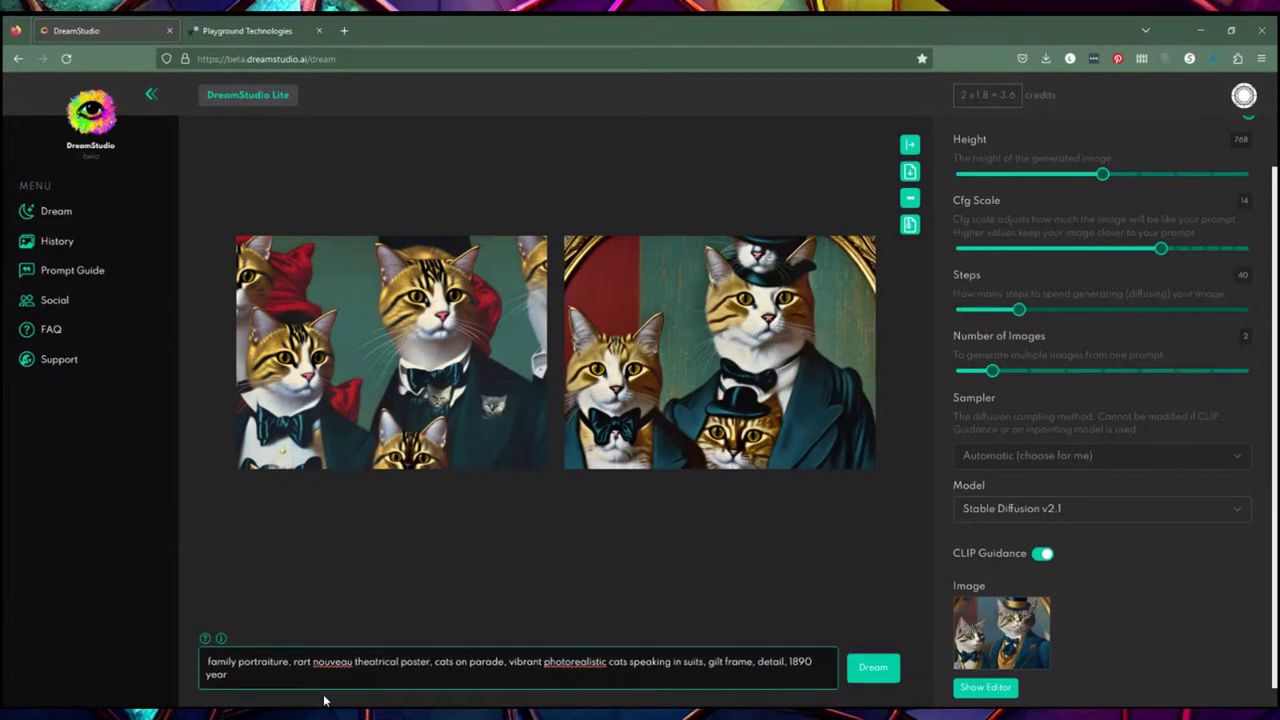
type("tic fe")
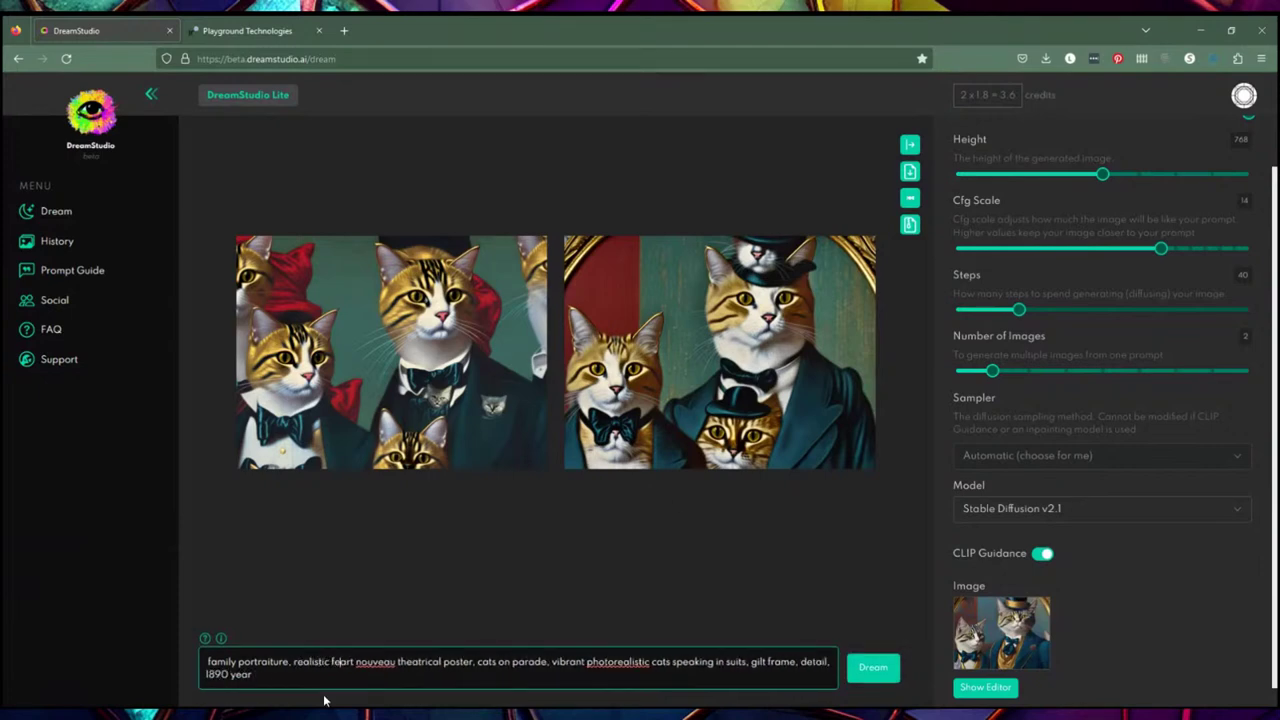
type("lines,")
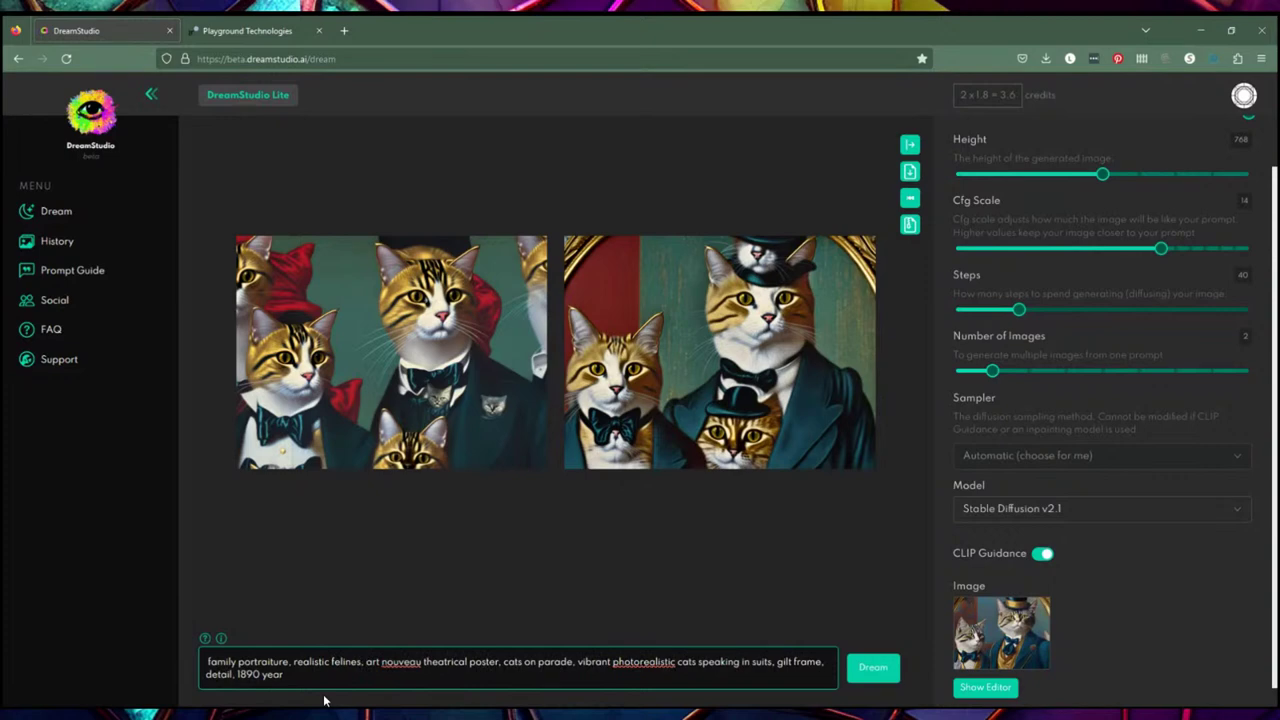
Raise the Cfg Scale to 17 and generate new images from the revised prompt
mouse_move(770, 360)
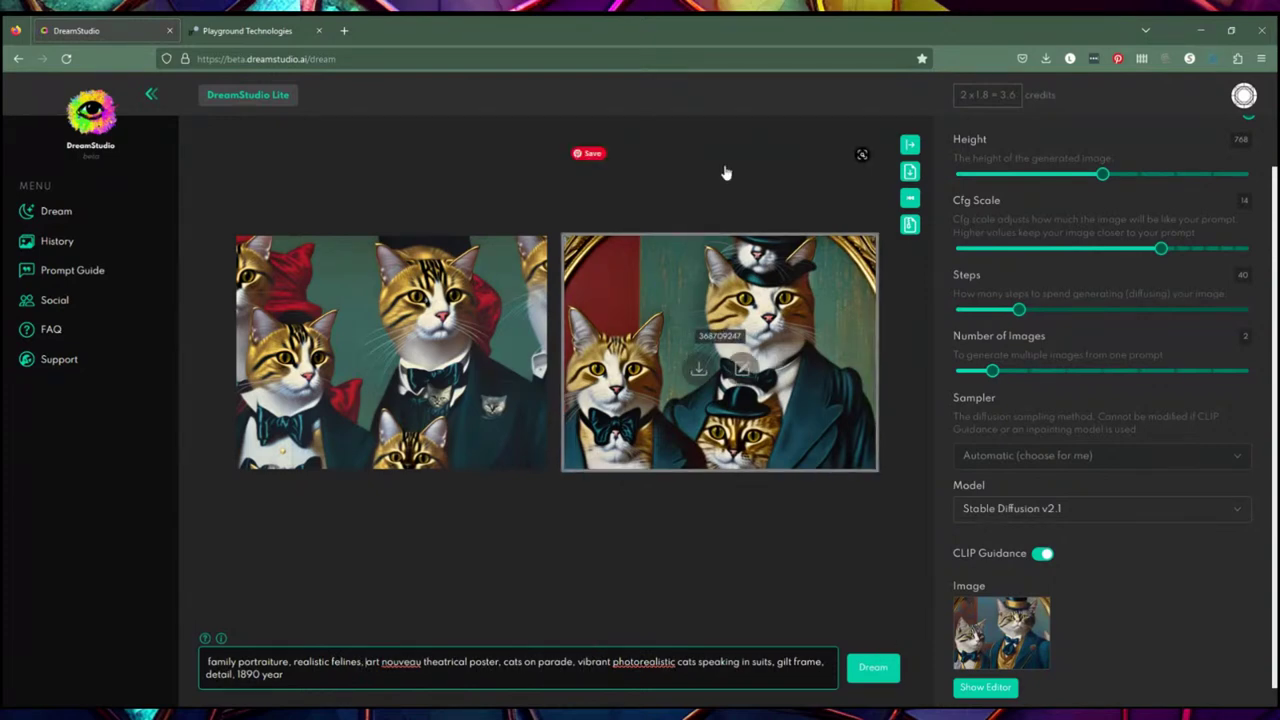
mouse_move(1184, 250)
left_click_drag(1184, 250, 1204, 249)
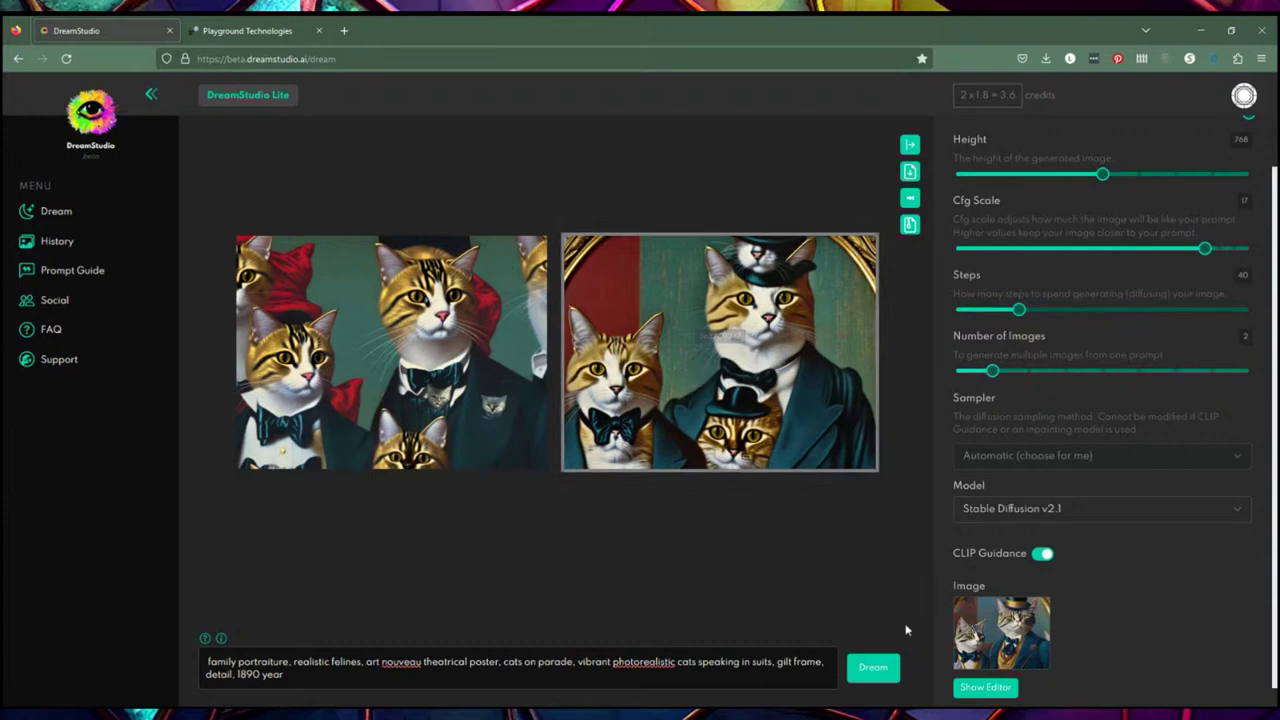
left_click(862, 670)
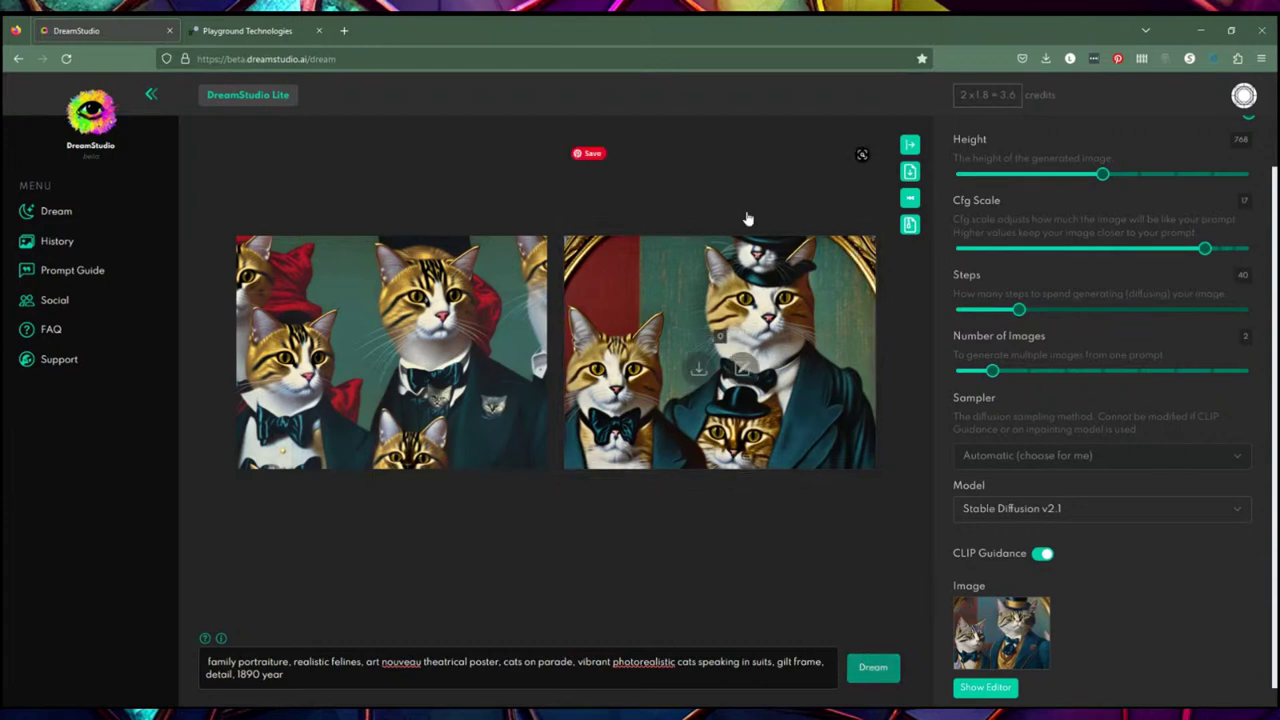